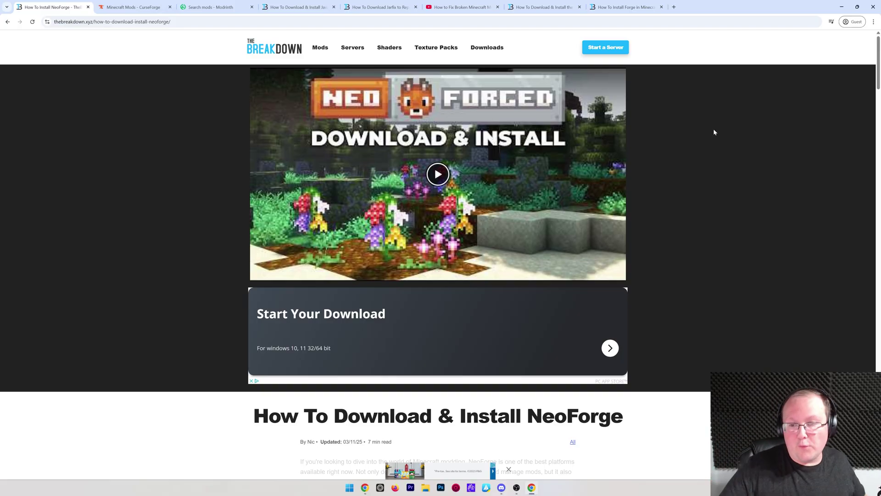
Glance at the Forge and Fabric installation guides, then return to the NeoForge guide.
left_click(626, 7)
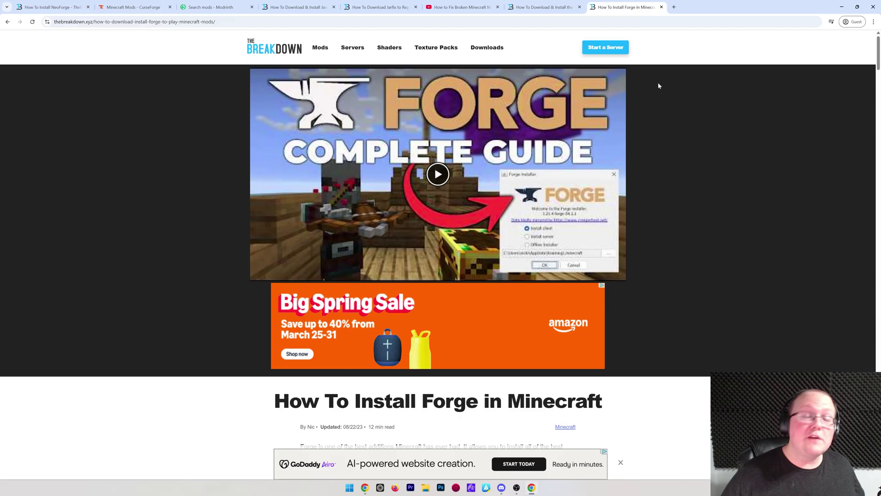
left_click(543, 7)
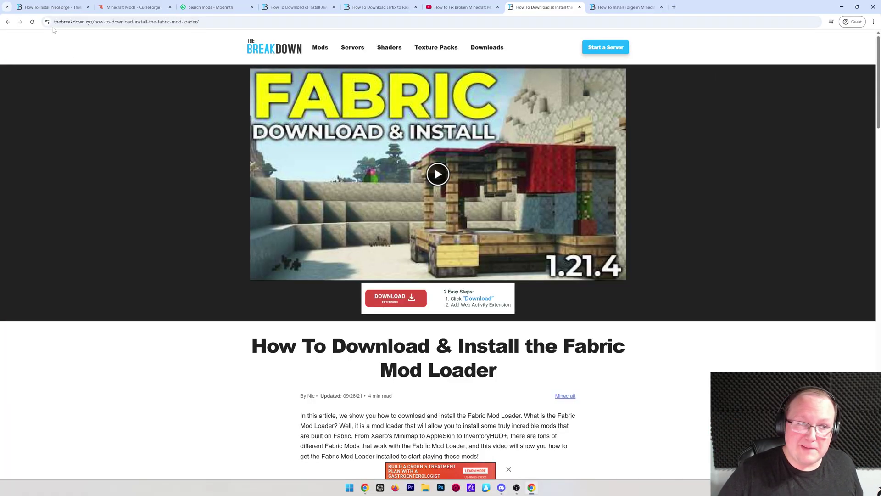
left_click(48, 9)
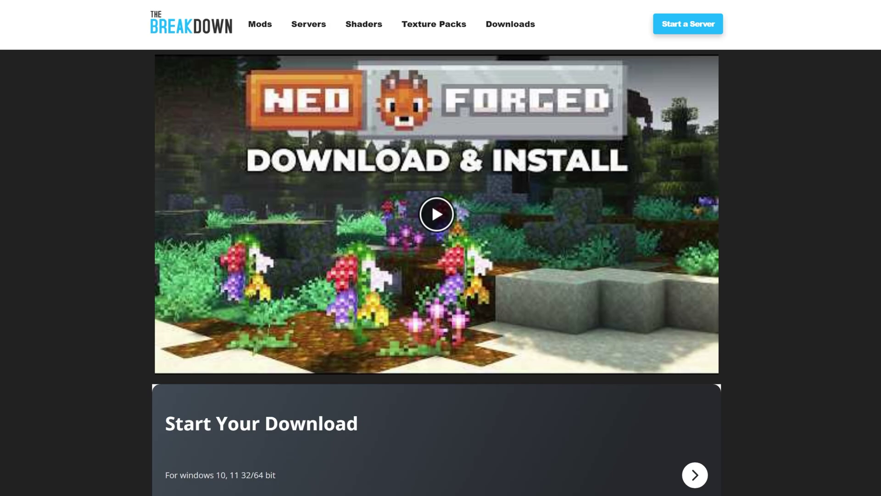
Go to the NeoForge download page and download neoforge-21.5.1-beta-installer.jar for 1.21.5.
scroll(159, 200, "down", 15)
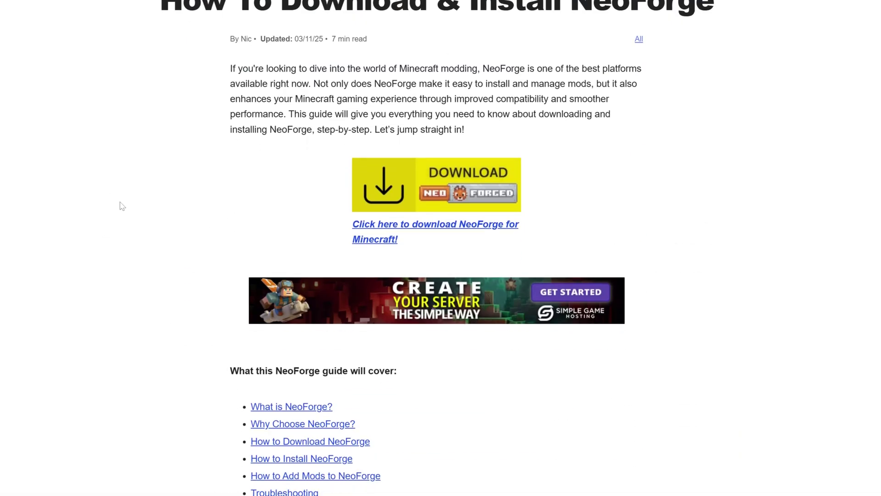
scroll(113, 202, "up", 6)
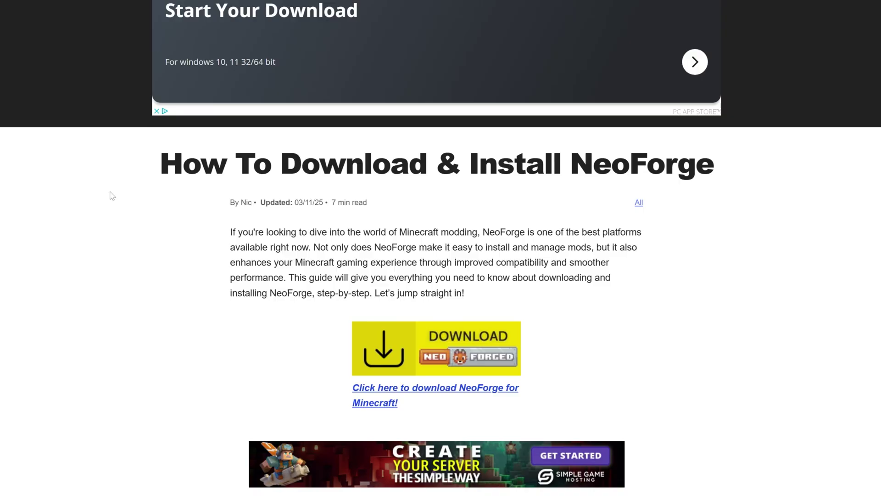
scroll(112, 196, "down", 2)
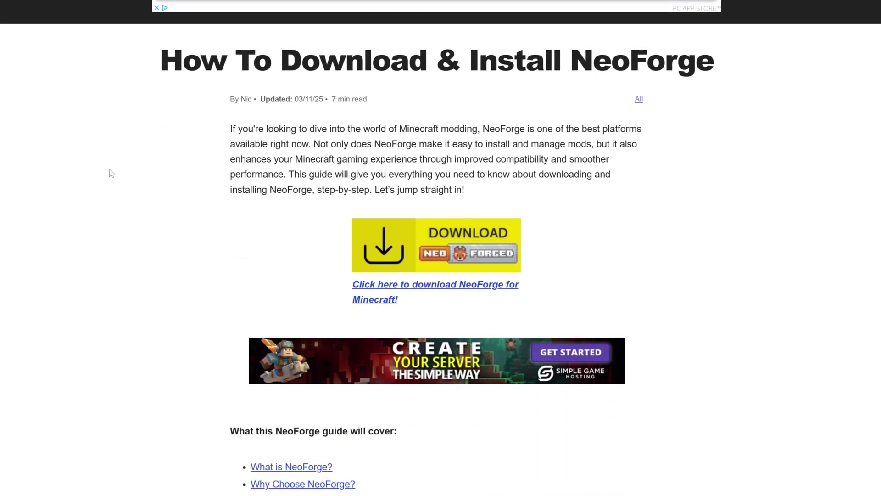
left_click(438, 260)
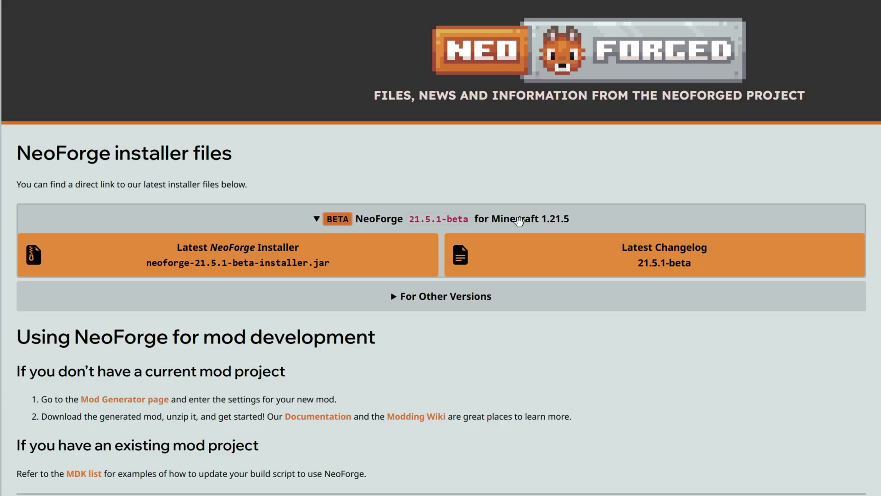
left_click(266, 258)
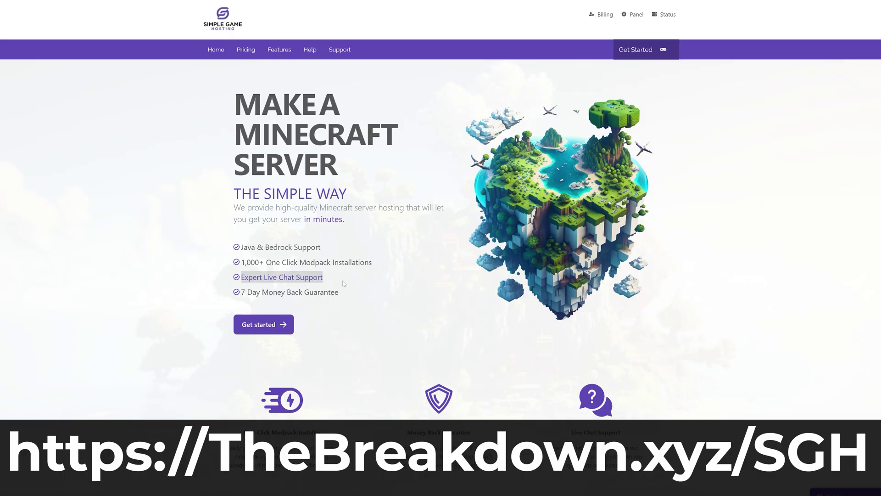
Browse Simple Game Hosting's modpack installer for version 1.20.1 and its control panel section.
scroll(344, 283, "down", 4)
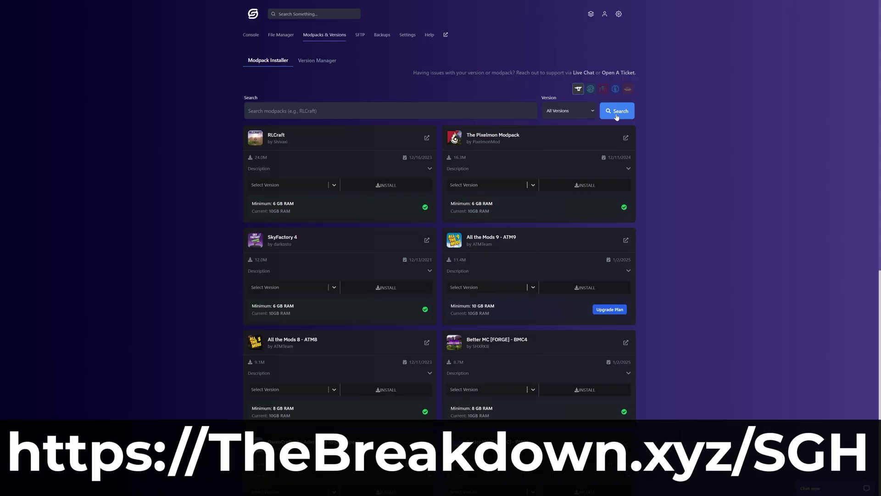
left_click(569, 110)
left_click(569, 221)
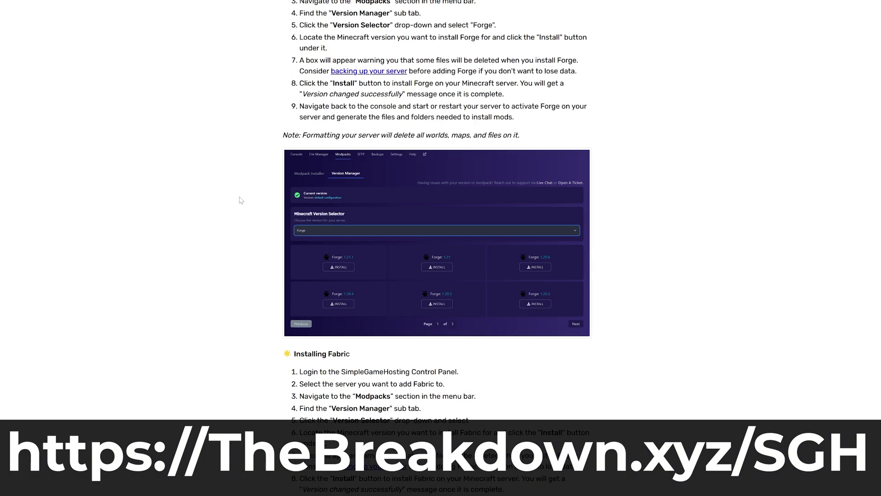
scroll(240, 200, "down", 15)
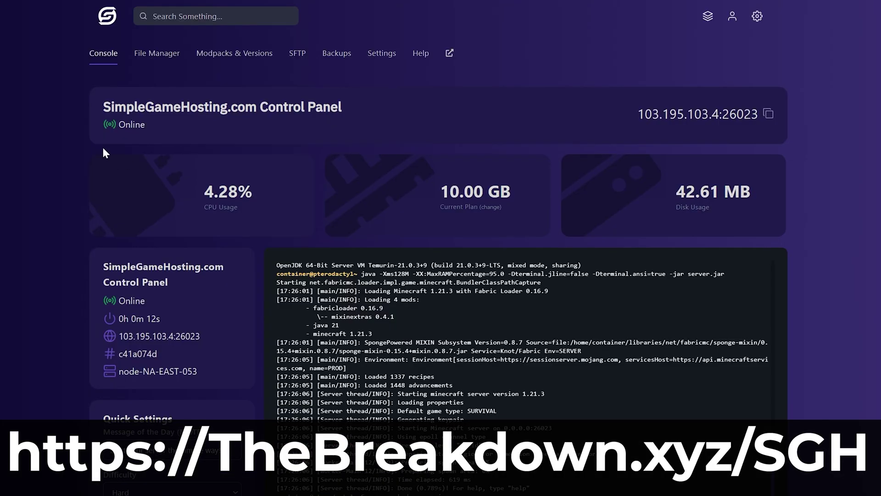
left_click_drag(104, 106, 319, 113)
left_click(354, 131)
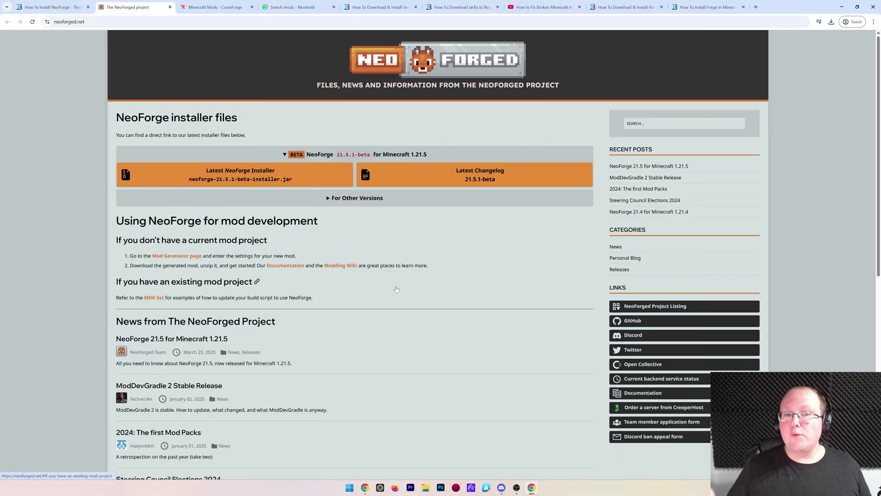
Filter CurseForge's Minecraft mods to the NeoForge loader and game version 1.21.5.
left_click(223, 11)
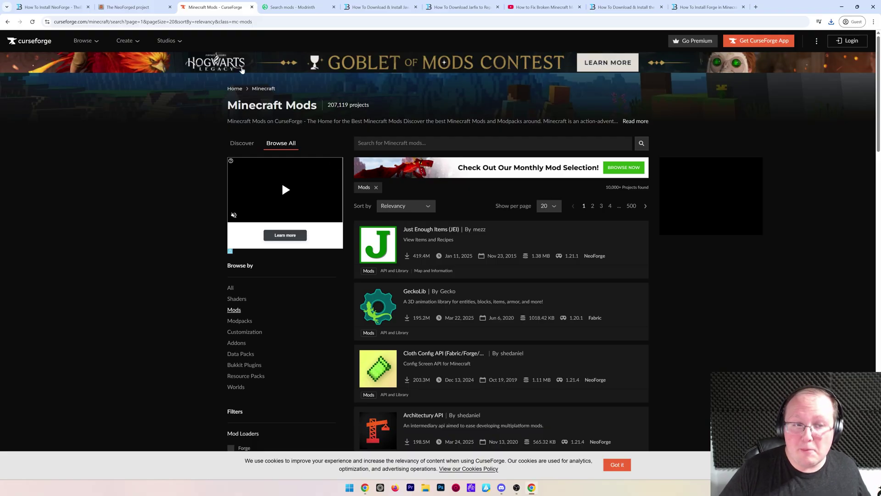
left_click(287, 10)
left_click(216, 8)
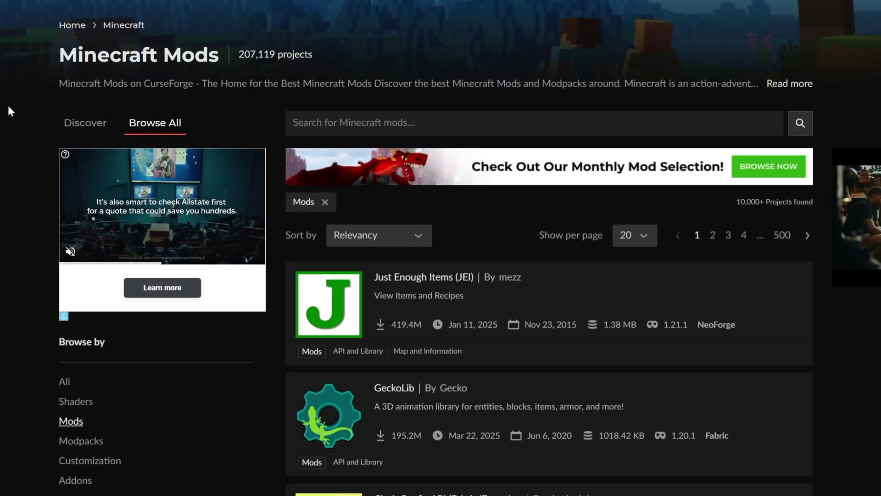
scroll(9, 108, "down", 8)
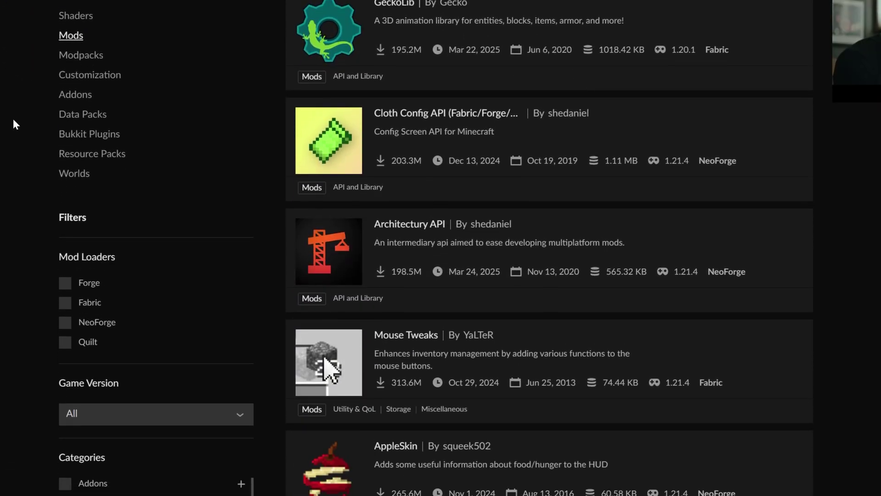
left_click(78, 215)
left_click(143, 303)
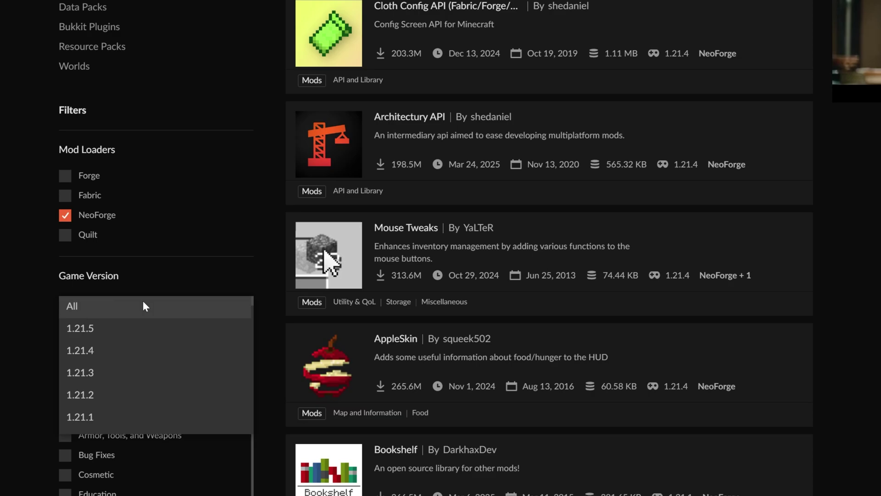
left_click(134, 328)
scroll(1, 357, "up", 5)
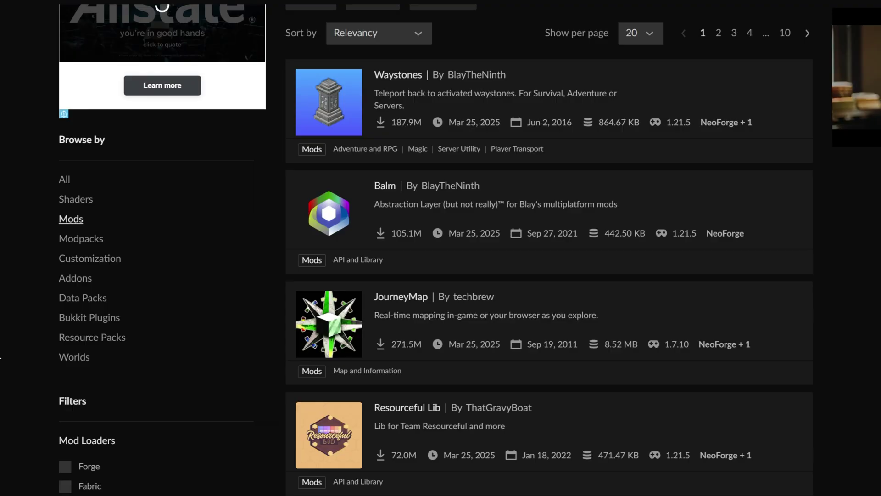
Check the dependencies of the NeoForge 1.21.5 Waystones file, then save it to Downloads.
left_click(303, 82)
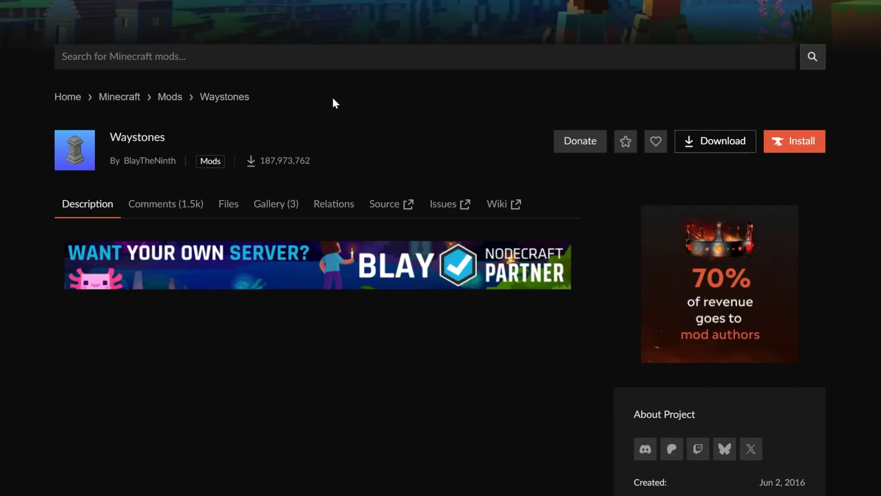
left_click(239, 205)
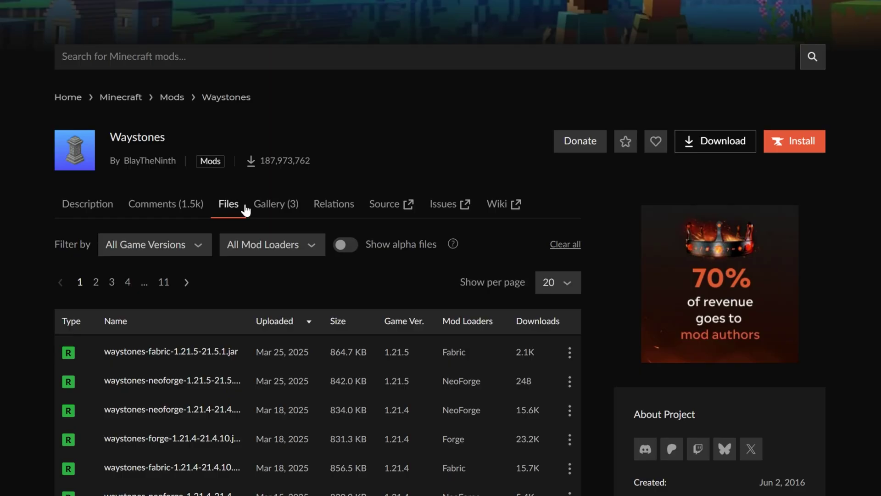
scroll(399, 175, "down", 4)
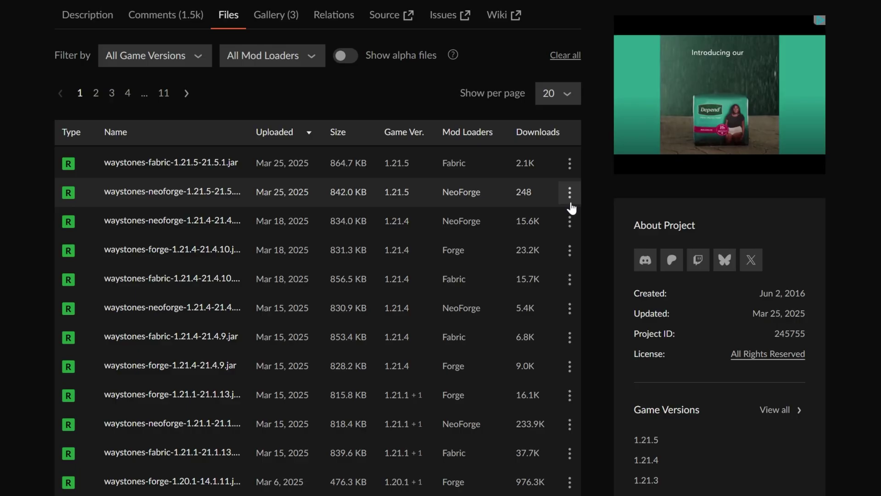
left_click(208, 194)
scroll(246, 241, "down", 5)
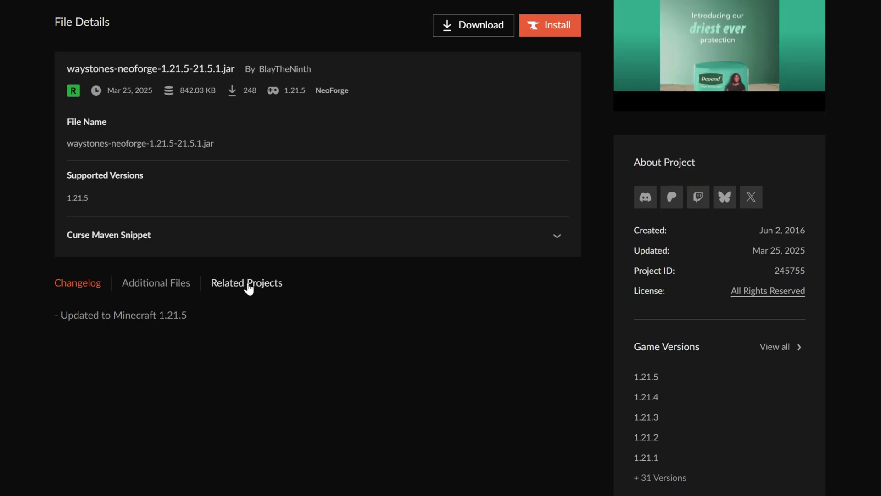
left_click(248, 288)
scroll(132, 343, "down", 1)
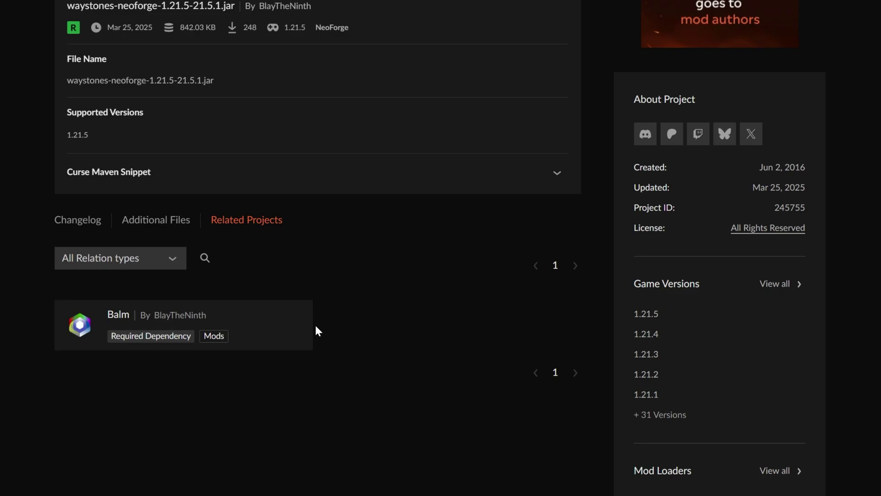
scroll(326, 286, "up", 1)
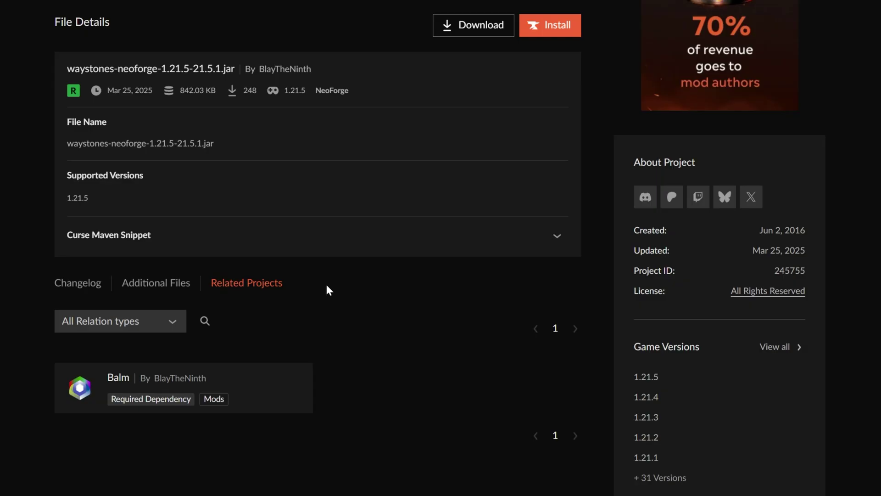
left_click(453, 37)
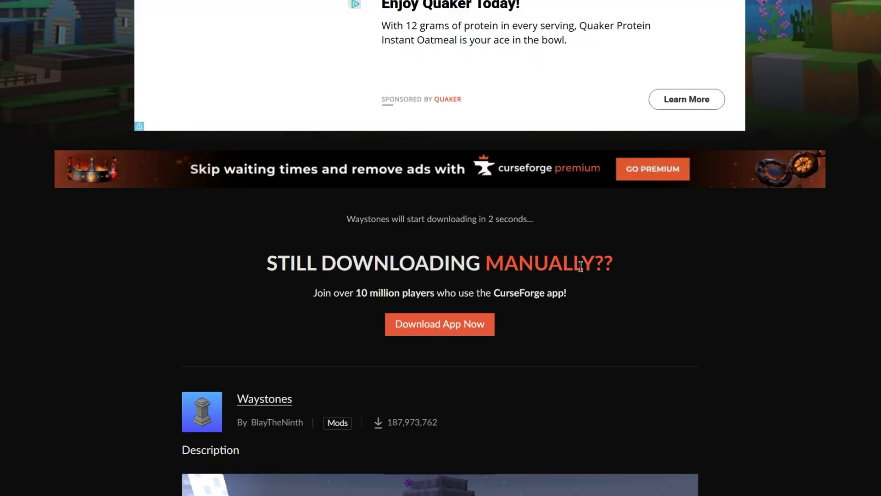
left_click(296, 252)
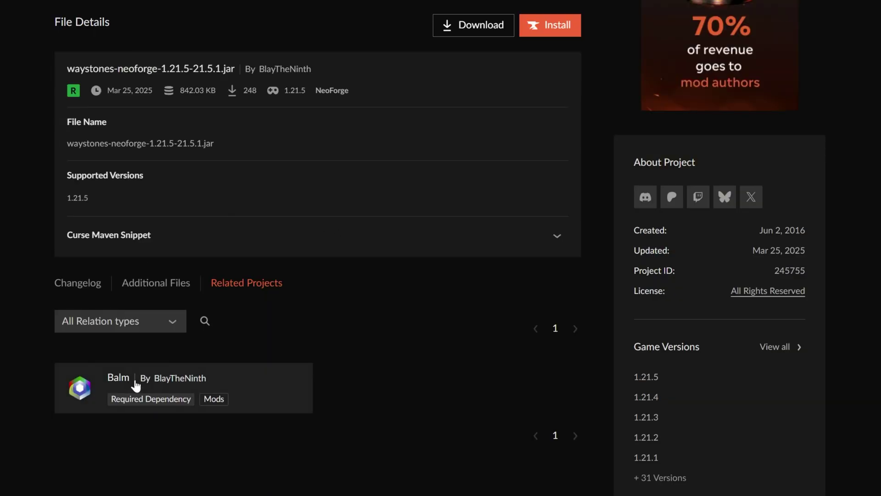
Open the required Balm mod and download its NeoForge 1.21.5 file.
left_click(134, 378)
left_click(217, 210)
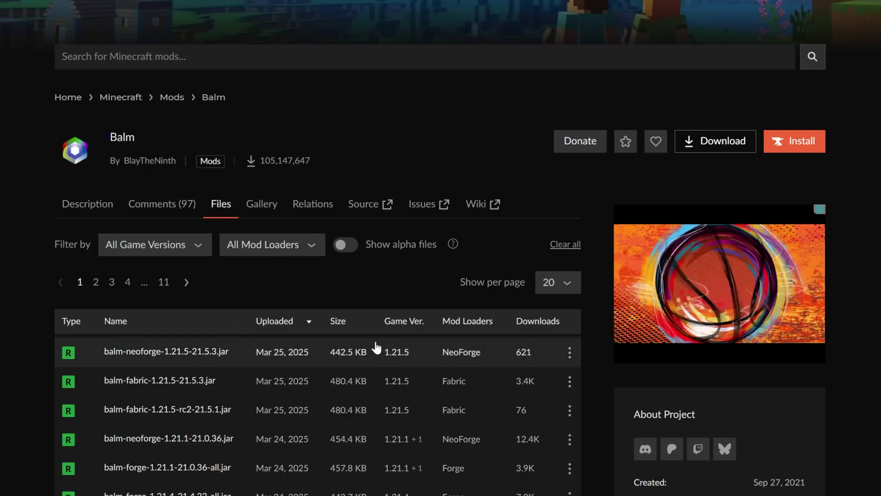
left_click(569, 352)
left_click(567, 387)
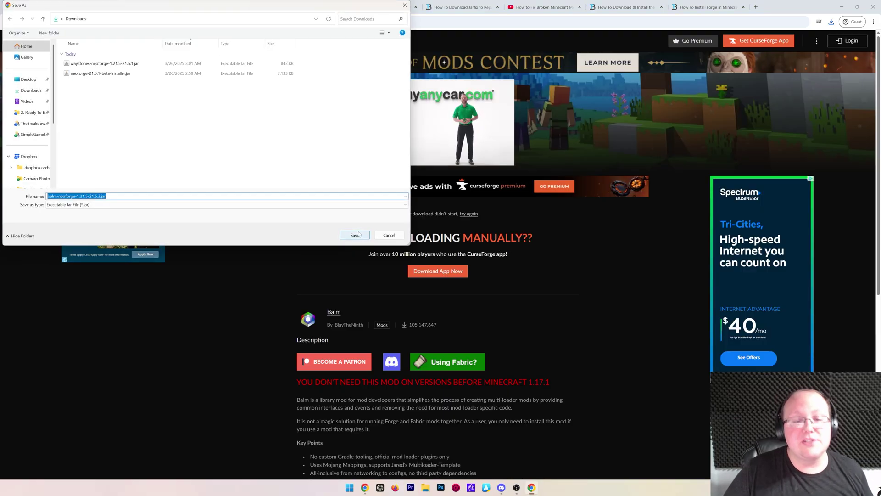
Save balm-neoforge-1.21.5-21.5.3.jar and filter Modrinth mods to NeoForge for 1.21.5.
key("Return")
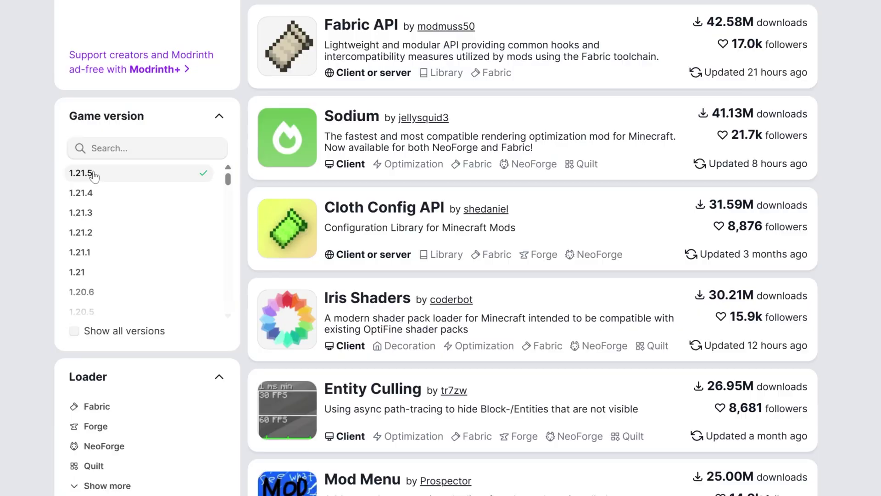
left_click(149, 173)
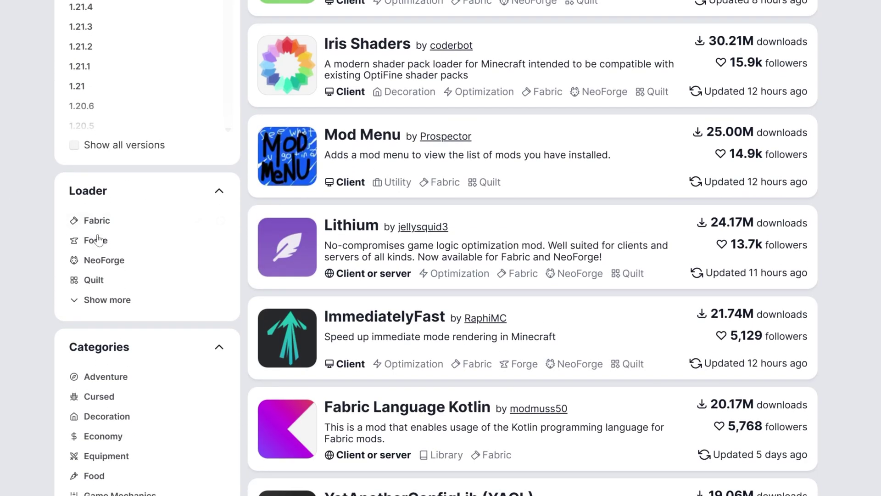
left_click(104, 260)
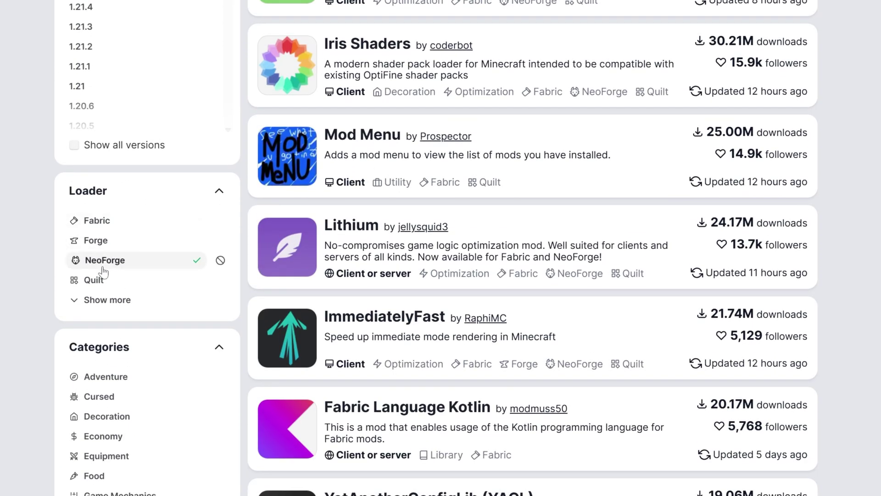
scroll(533, 248, "down", 20)
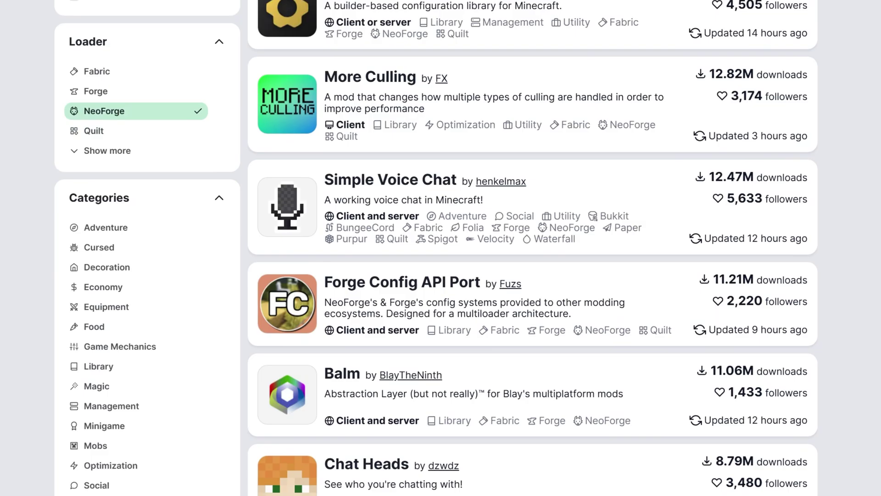
scroll(321, 151, "up", 1)
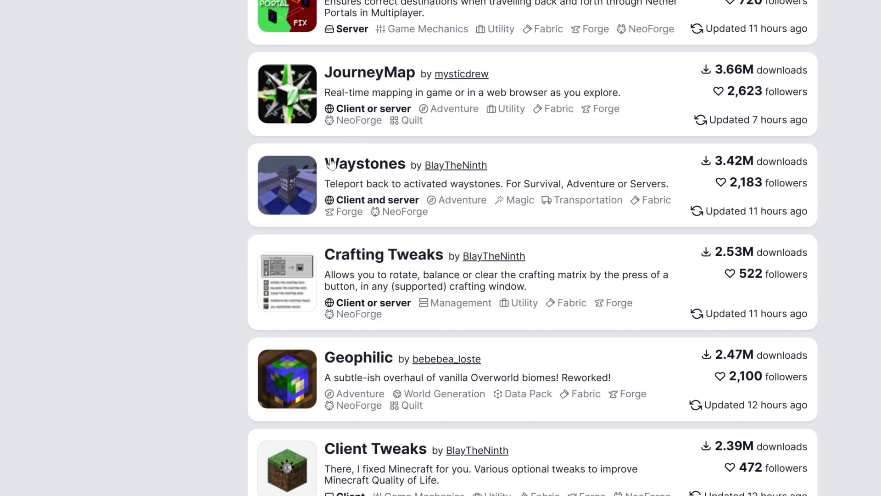
Open the Waystones 21.5.1+neoforge-1.21.5 version page on Modrinth, which lists Balm as required.
left_click(321, 150)
left_click(215, 144)
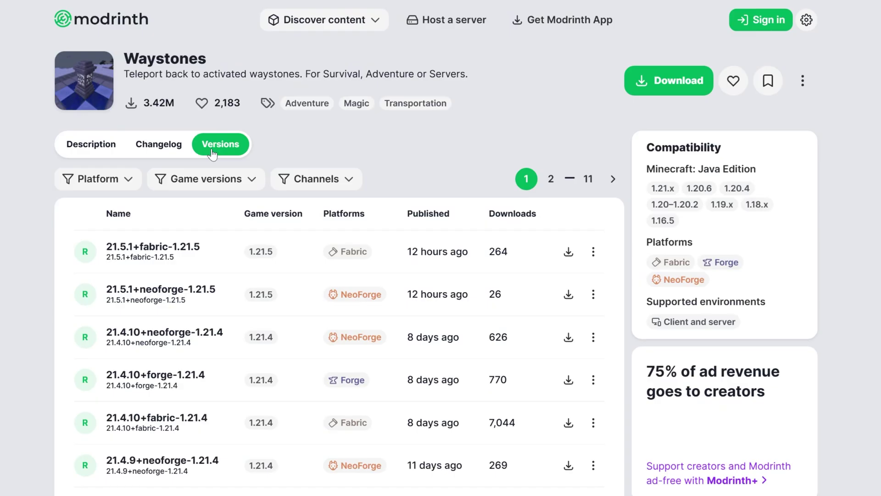
left_click(188, 295)
scroll(125, 321, "down", 3)
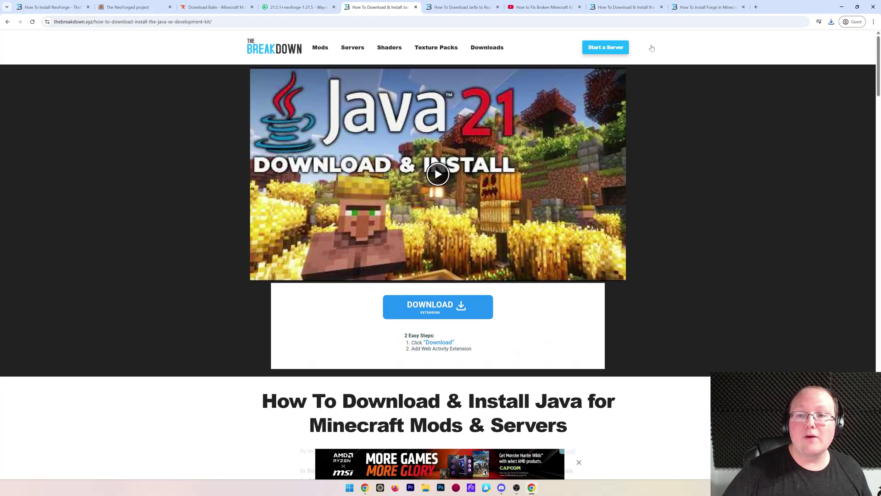
left_click(378, 7)
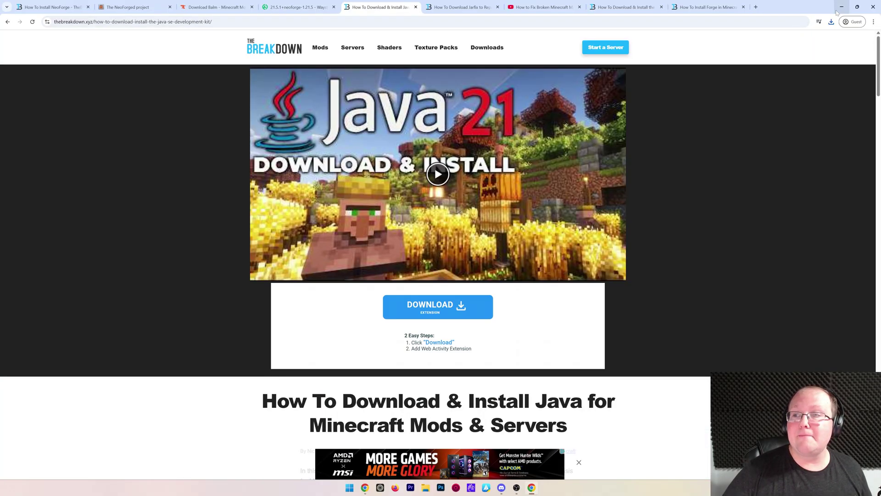
Move the Balm, Waystones and NeoForge installer jars from Downloads onto the desktop.
left_click(842, 7)
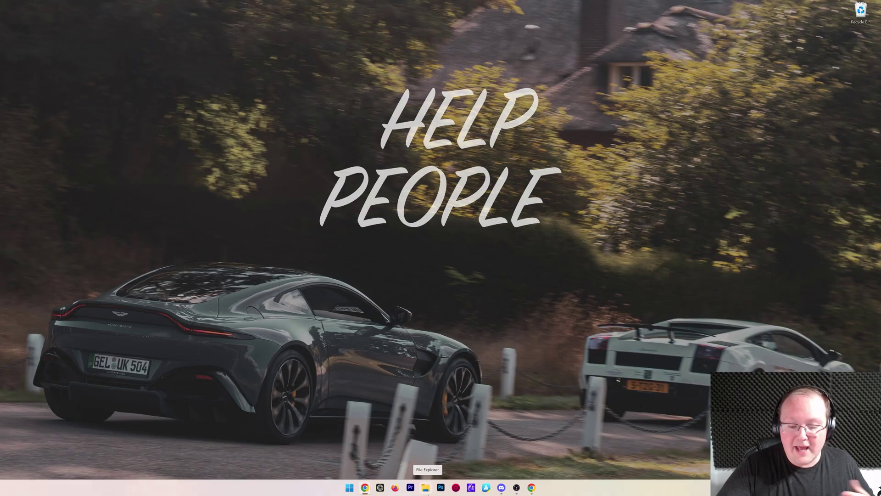
left_click(426, 488)
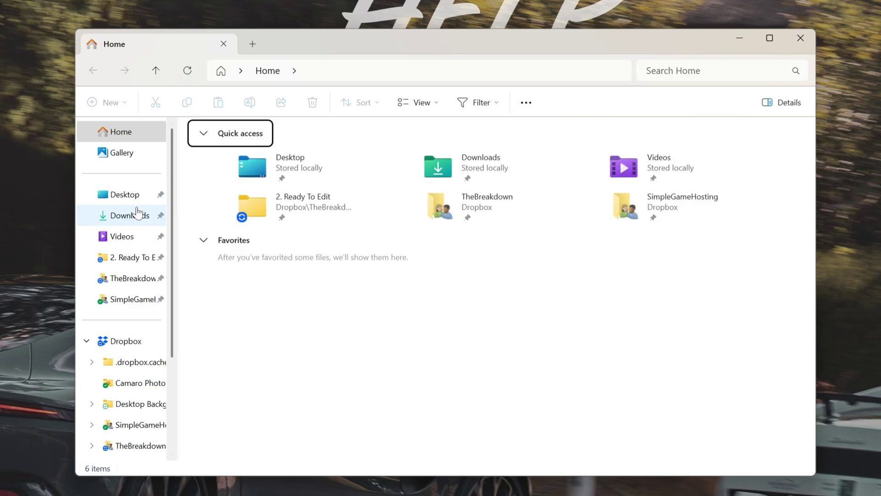
left_click(130, 215)
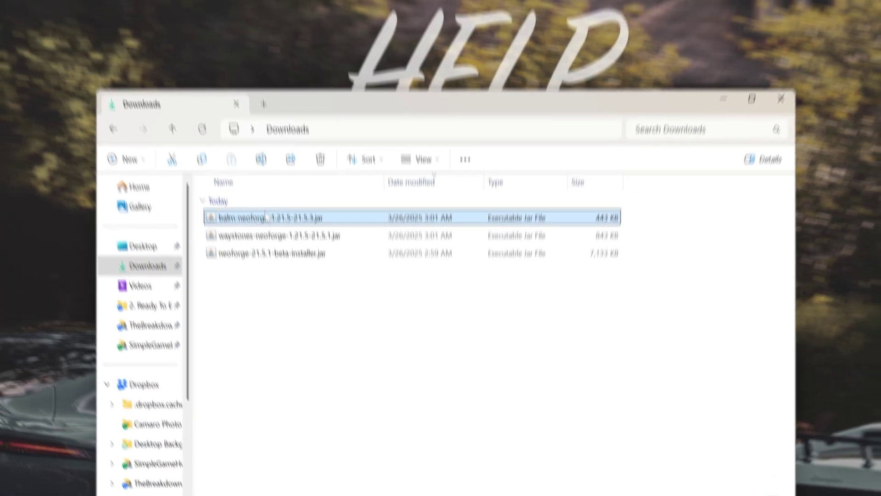
mouse_move(257, 164)
left_mouse_down()
mouse_move(338, 222)
mouse_move(386, 78)
left_mouse_up()
left_click(265, 318)
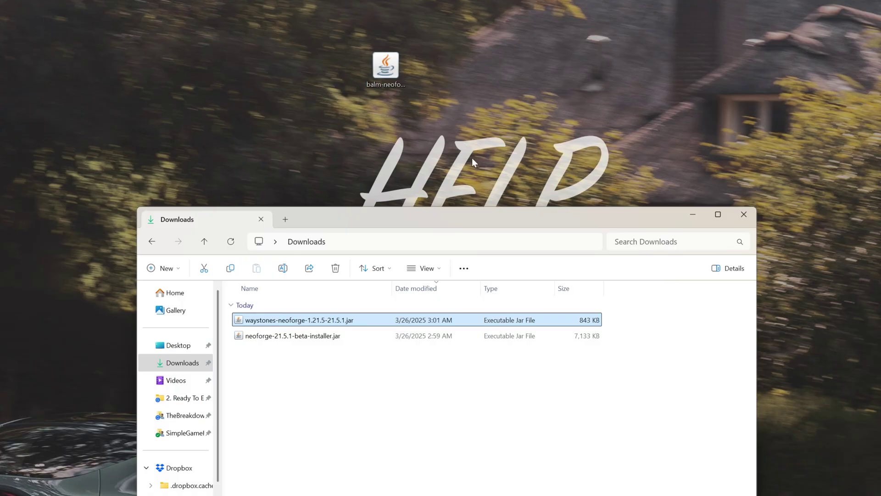
mouse_move(473, 161)
left_mouse_down()
mouse_move(440, 75)
mouse_move(427, 69)
left_mouse_up()
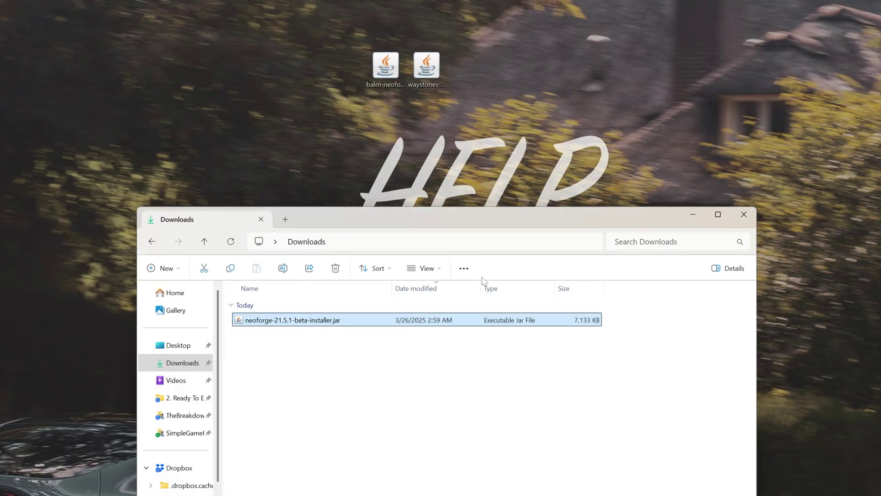
left_click_drag(459, 320, 269, 78)
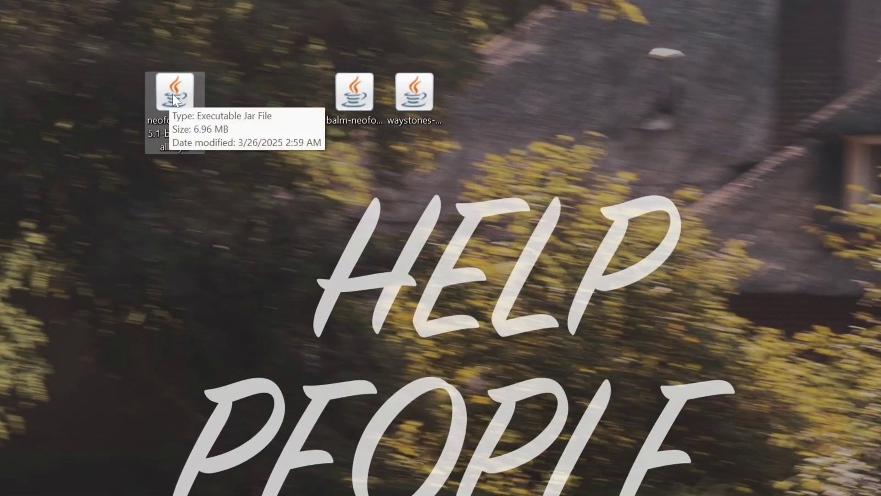
Run the neoforge-21.5.1-beta installer jar with Java(TM) Platform SE binary.
right_click(174, 98)
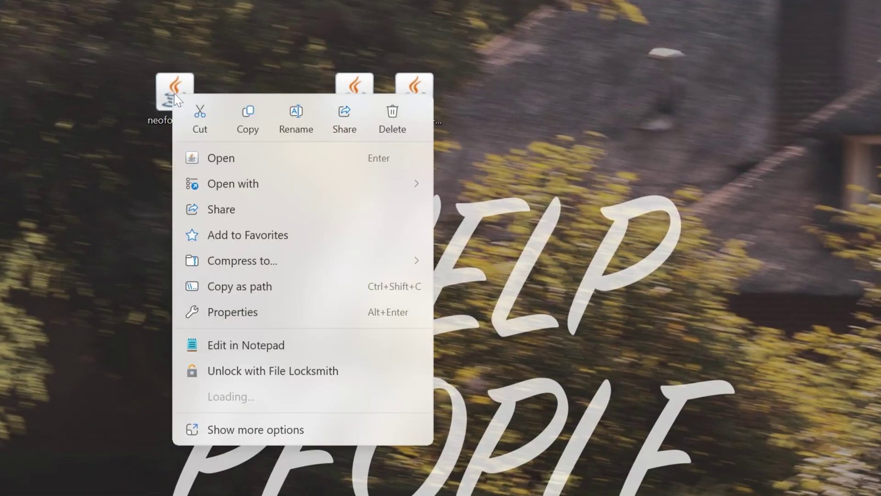
mouse_move(287, 180)
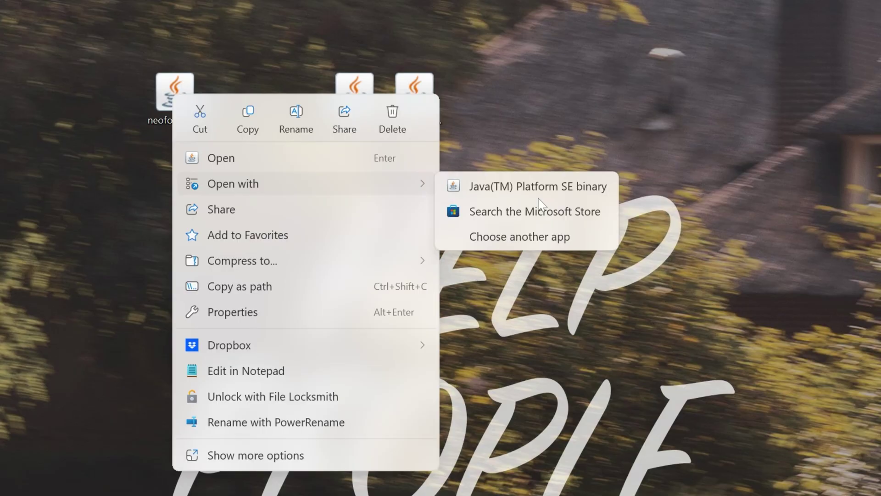
left_click(540, 188)
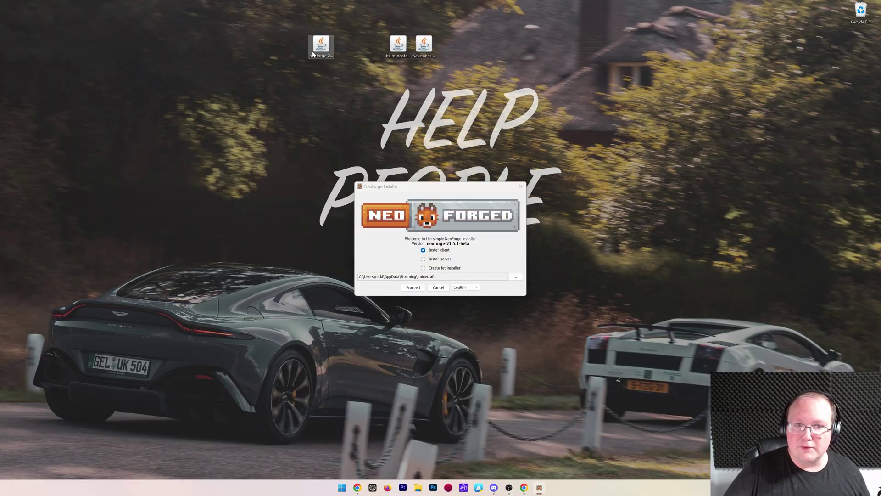
right_click(313, 54)
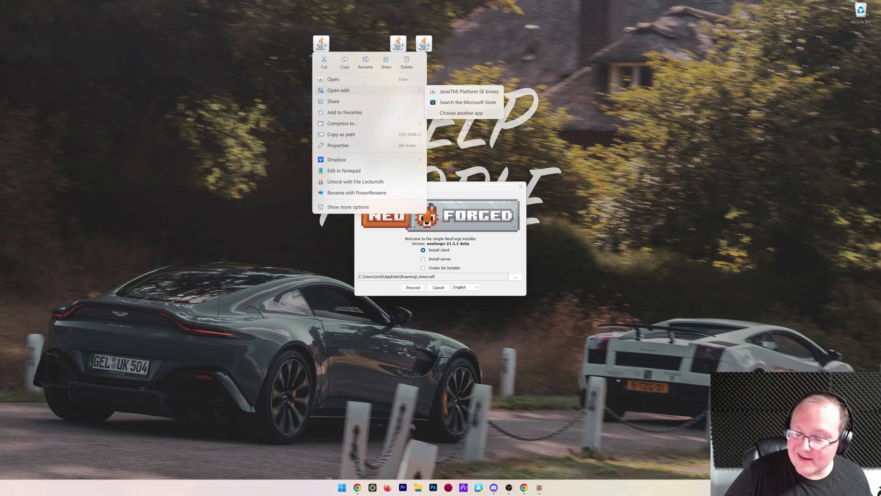
left_click(464, 150)
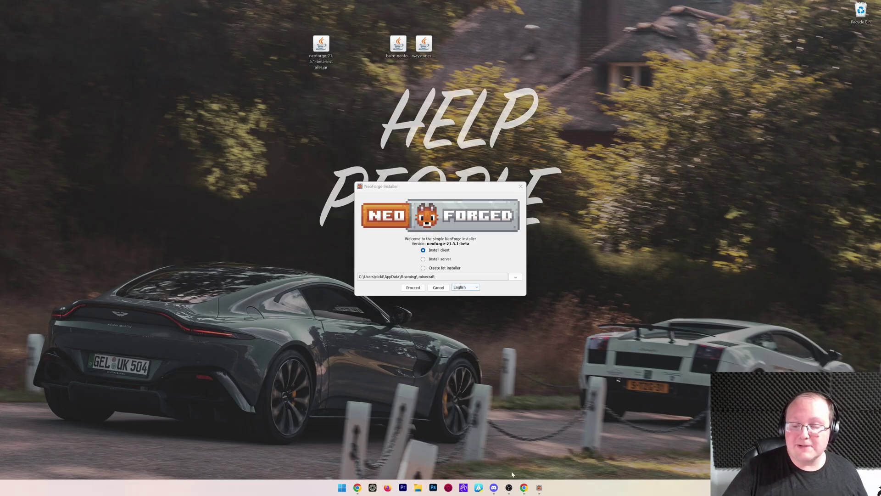
Read through TheBreakdown.xyz's How To Download & Install Java article and return to the top.
scroll(333, 336, "down", 5)
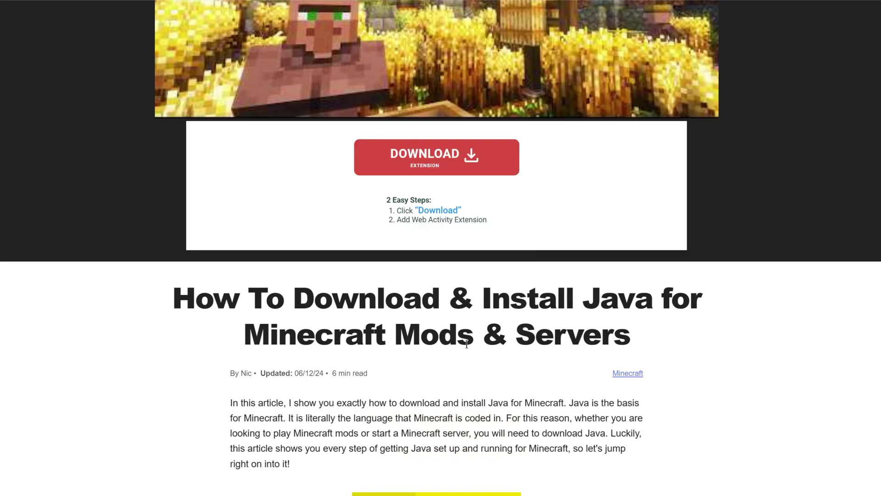
left_click_drag(467, 344, 264, 329)
scroll(241, 335, "up", 5)
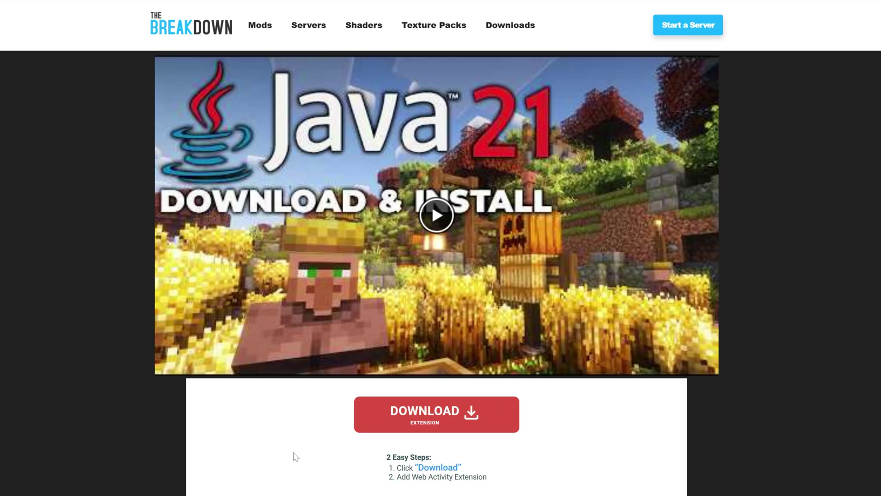
scroll(839, 413, "down", 15)
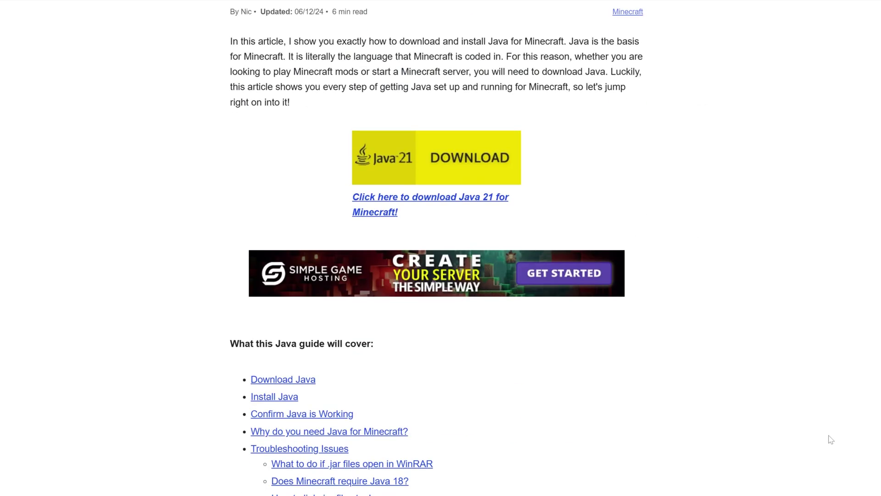
scroll(780, 343, "up", 3)
scroll(780, 343, "up", 15)
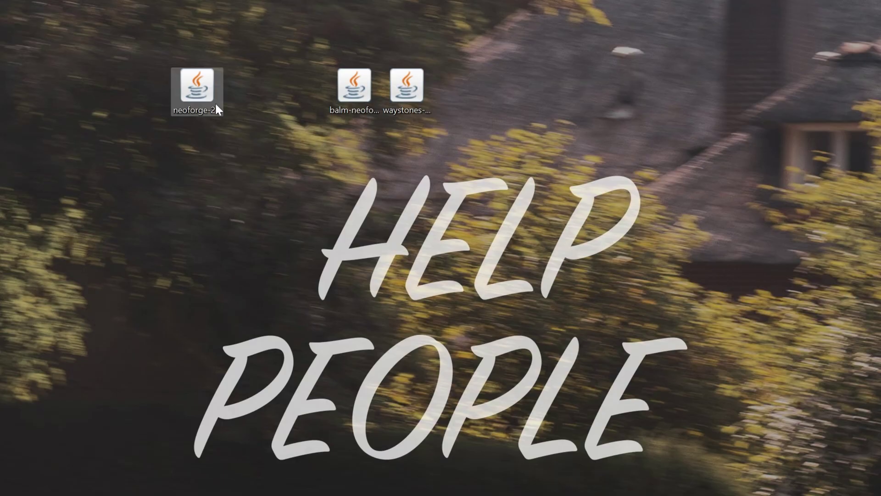
Run the NeoForge installer with Java and install the client into .minecraft.
right_click(215, 102)
mouse_move(272, 184)
left_click(466, 184)
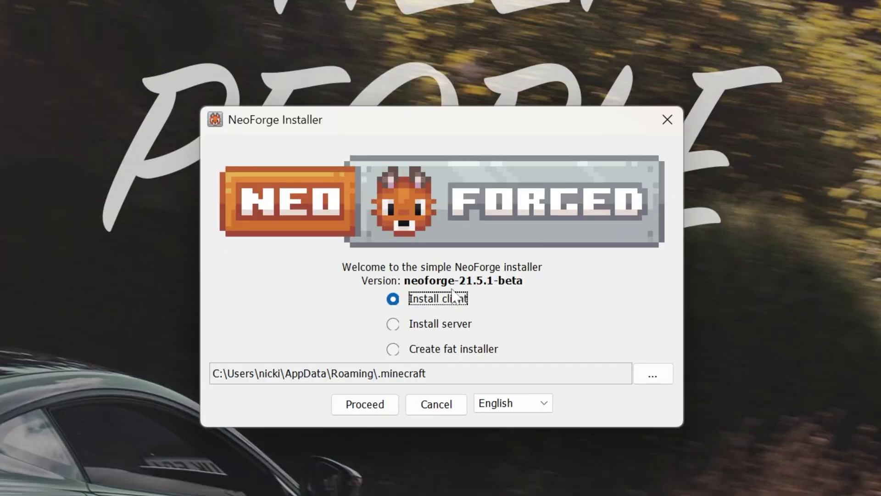
left_click(383, 413)
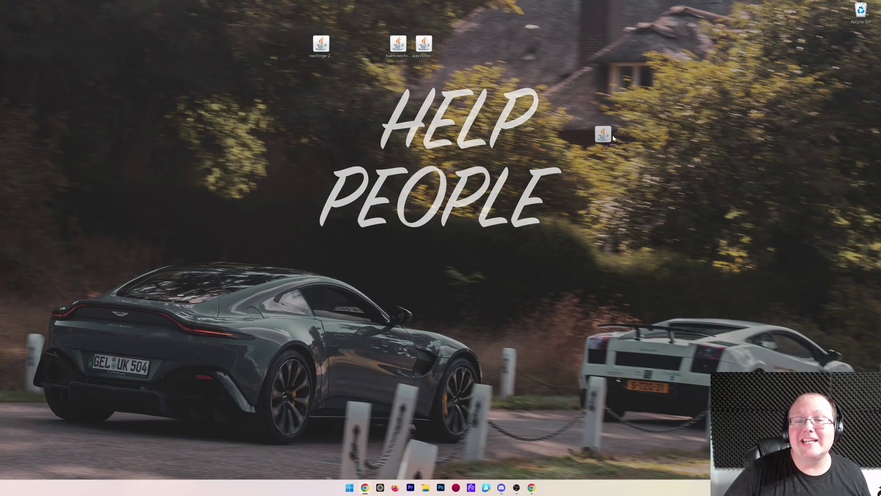
Delete the used NeoForge installer jar and start Minecraft Launcher.
left_click_drag(613, 138, 860, 12)
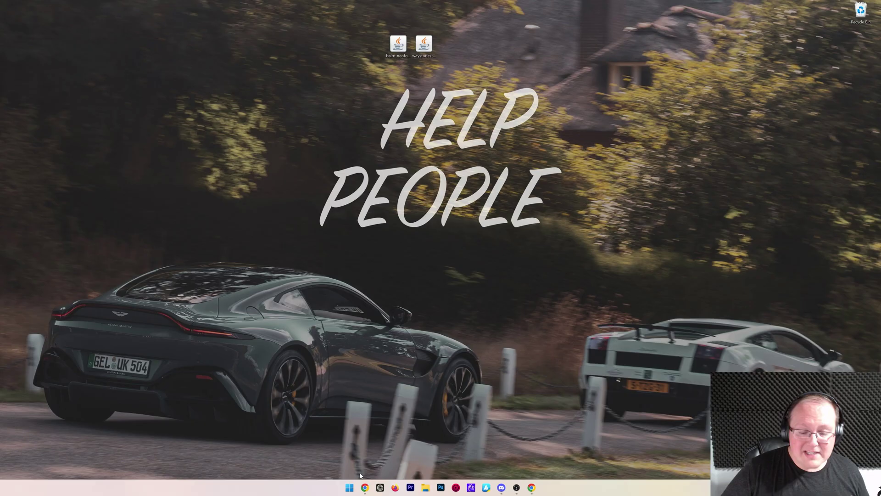
left_click(349, 487)
left_click(488, 314)
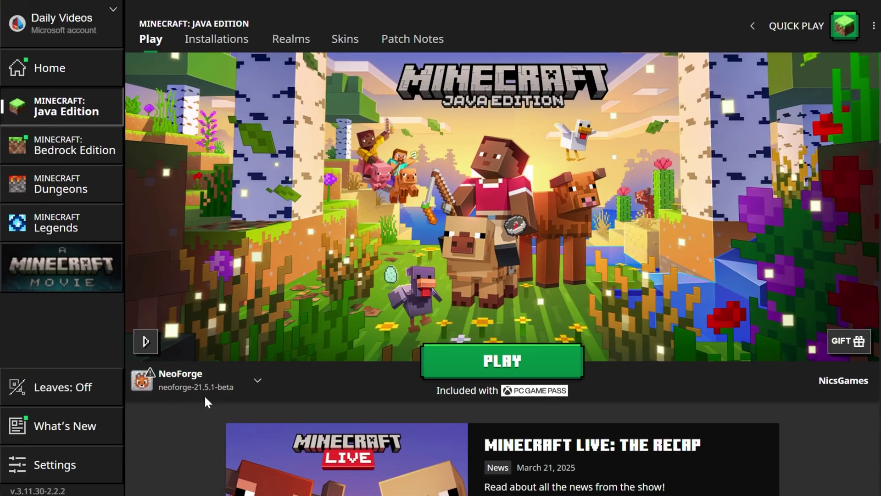
List installations with Modded ticked so the neoforge-21.5.1-beta profile appears.
left_click(209, 391)
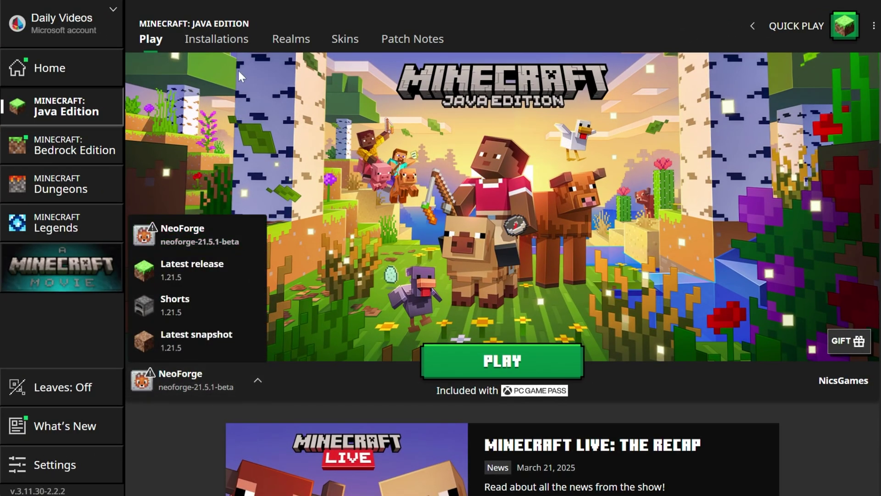
left_click(227, 38)
left_click(748, 88)
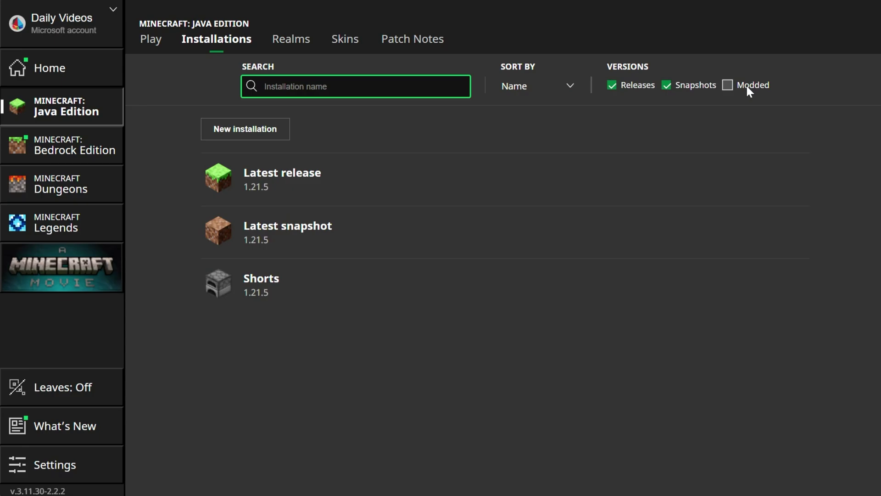
left_click(753, 87)
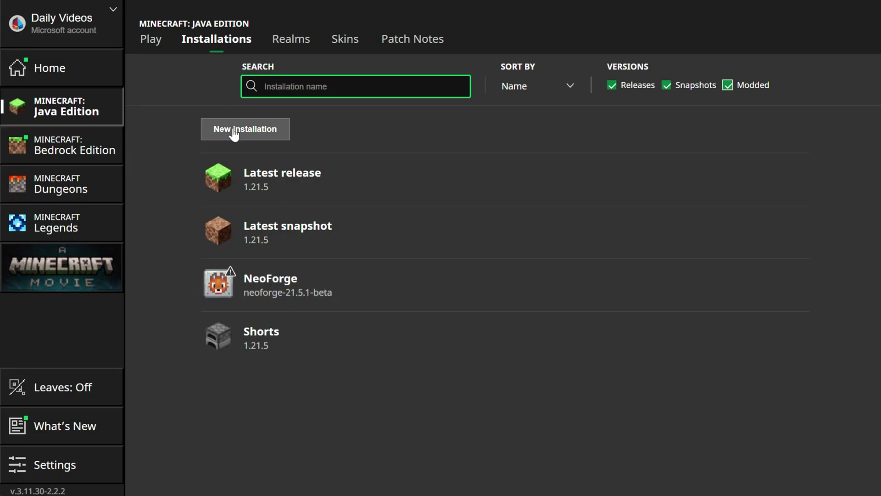
Create the 'SimpleGameHosting.com' installation on neoforge-21.5.1-beta at 2560x1440 and dismiss the modded warning.
left_click(233, 132)
type("SimpleGameHosting")
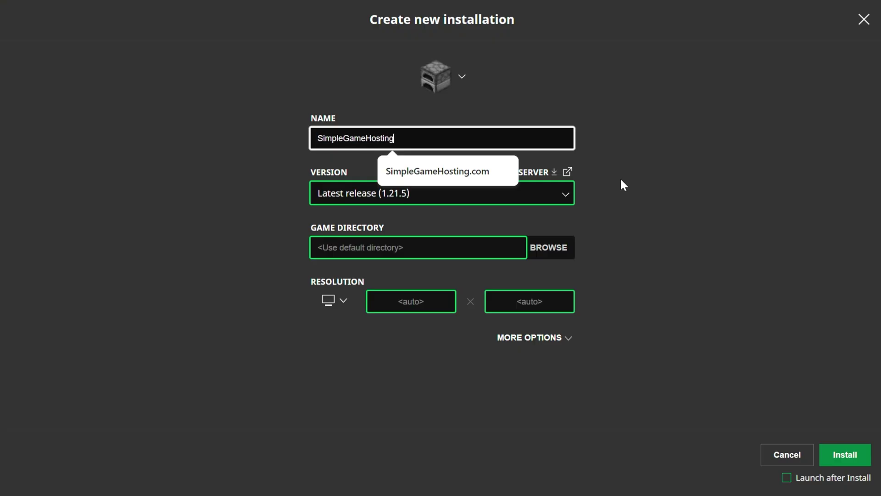
type(".com")
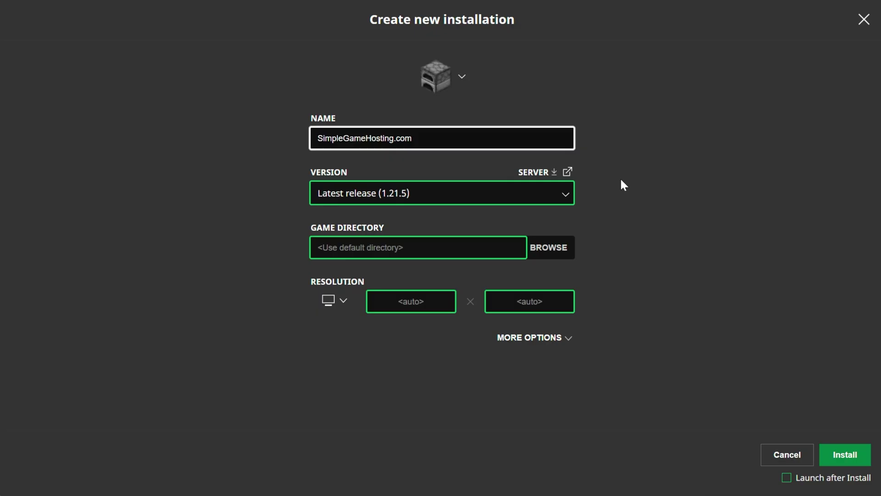
left_click(451, 186)
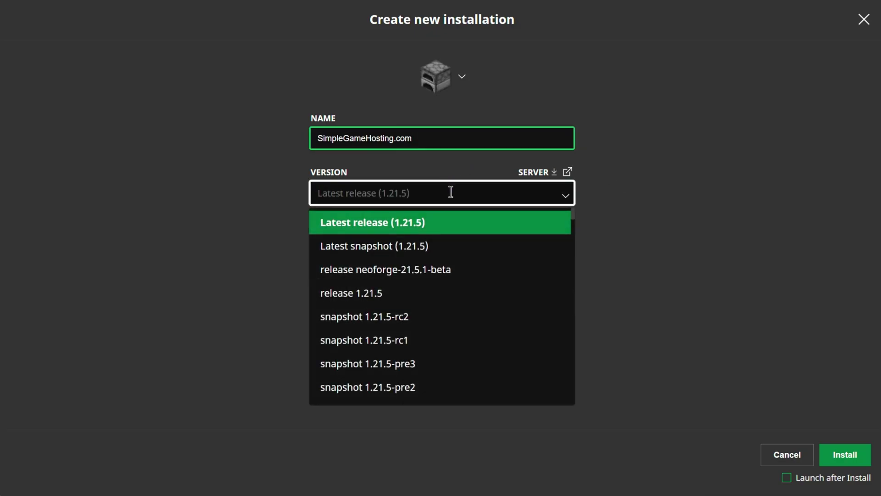
left_click(412, 280)
left_click(335, 335)
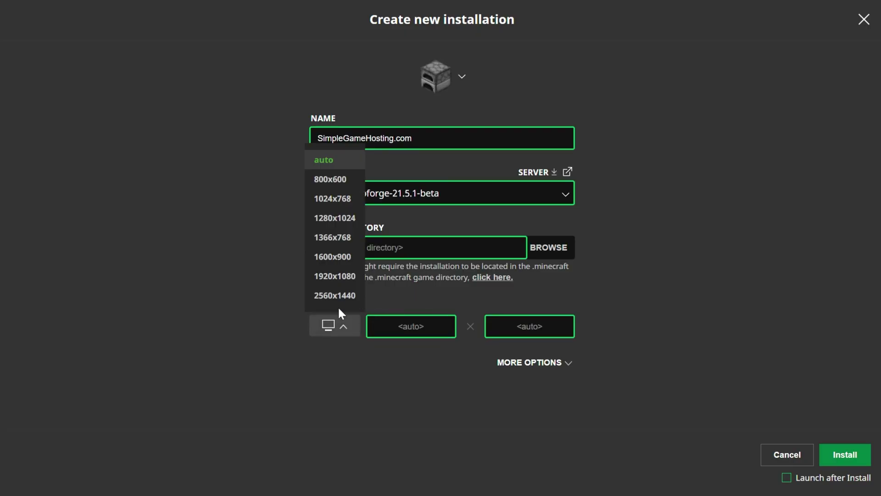
left_click(342, 295)
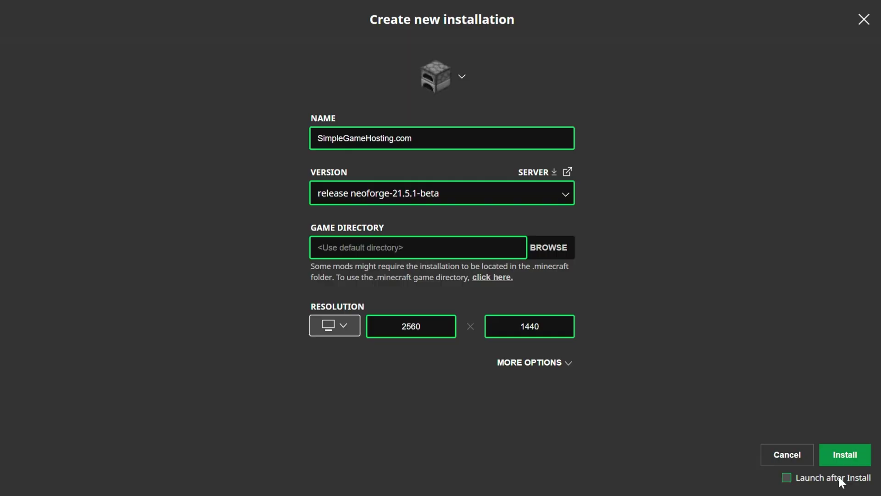
left_click(842, 461)
left_click(539, 323)
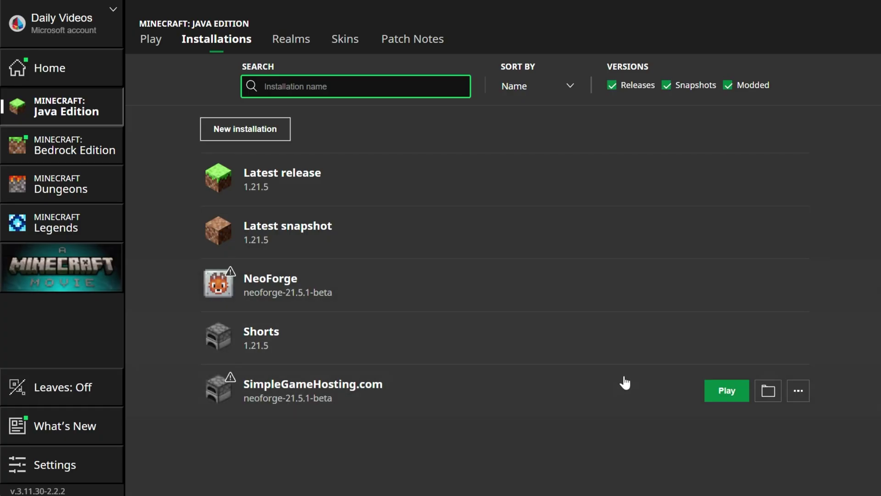
Launch the SimpleGameHosting.com installation and open the Mods list from the title screen.
left_click(726, 391)
left_click(607, 335)
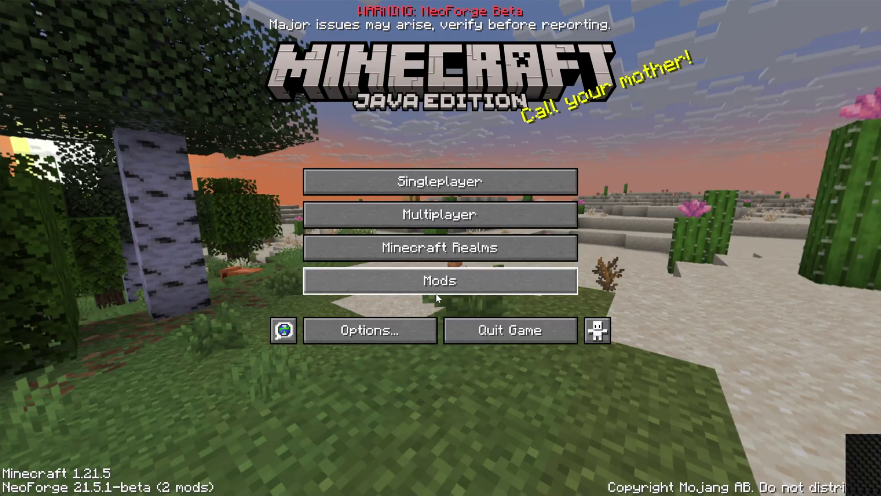
left_click(436, 293)
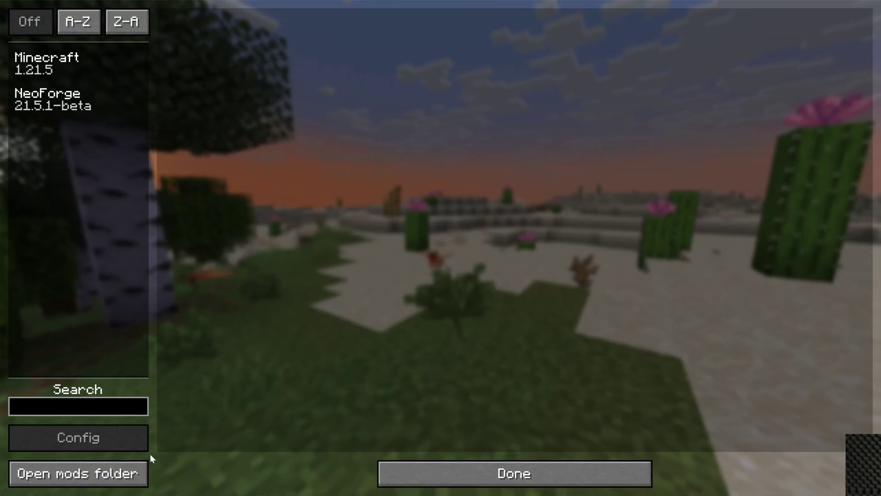
left_click(450, 467)
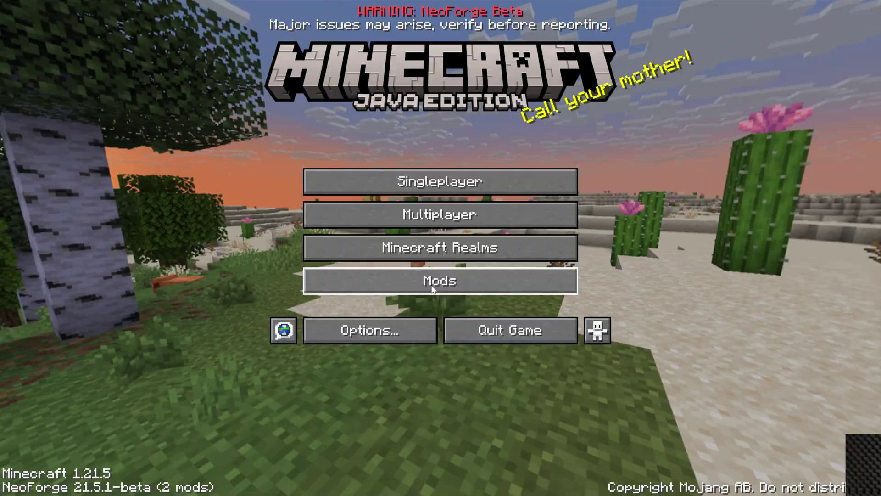
left_click(434, 287)
Copy the waystones-neoforge and balm-neoforge jars into .minecraft\mods, then close Explorer and the mods list.
left_click(125, 460)
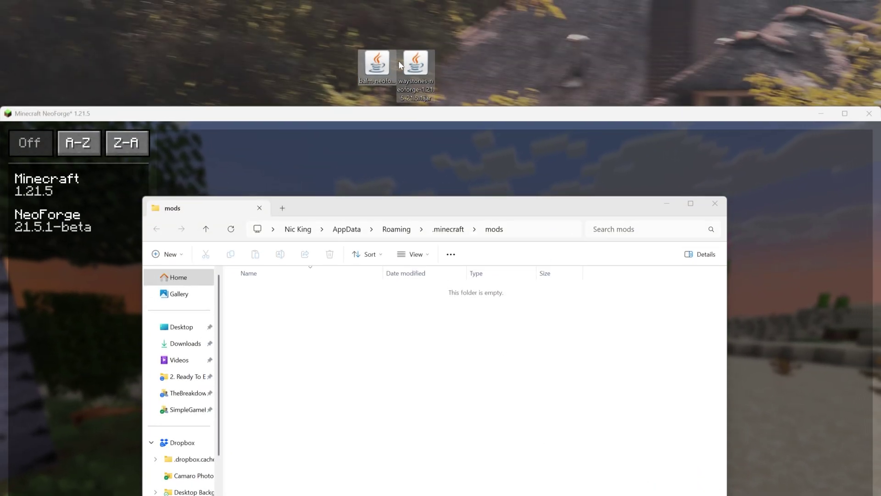
mouse_move(399, 60)
left_mouse_down()
mouse_move(523, 306)
mouse_move(527, 296)
left_mouse_up()
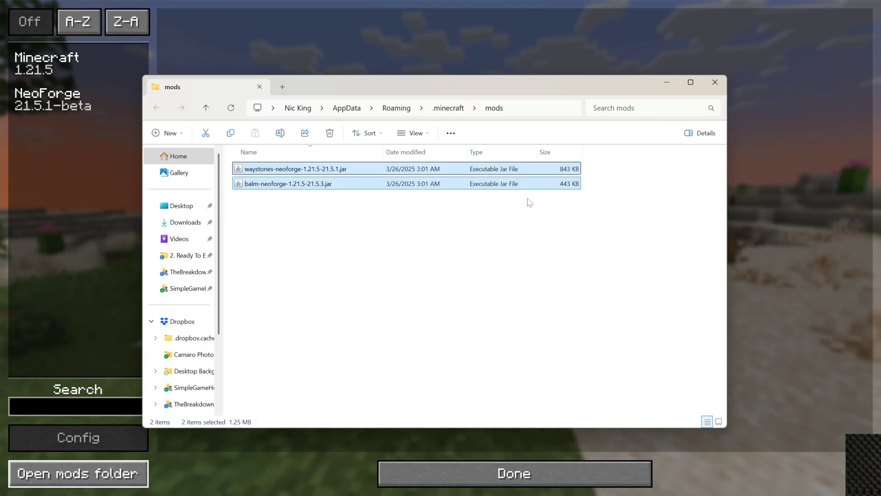
left_click(714, 82)
left_click(583, 466)
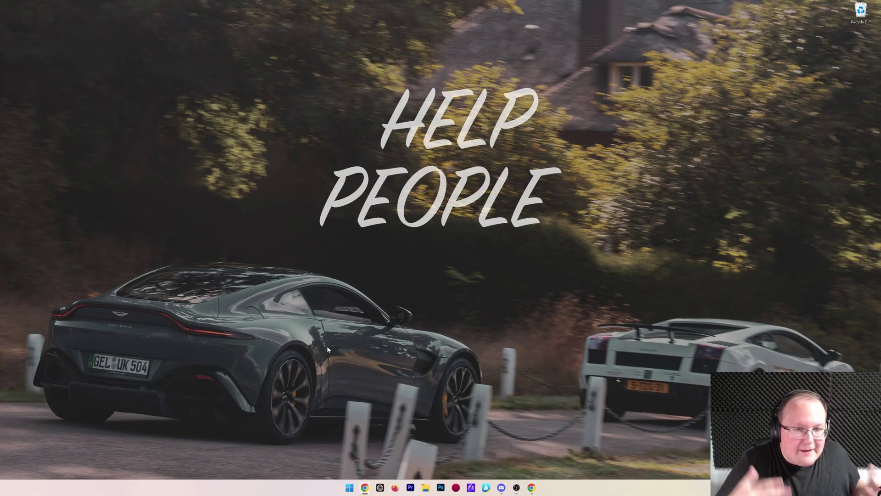
Reopen Minecraft Launcher via Start search 'mine' and play SimpleGameHosting.com, accepting the modded warning.
key("super")
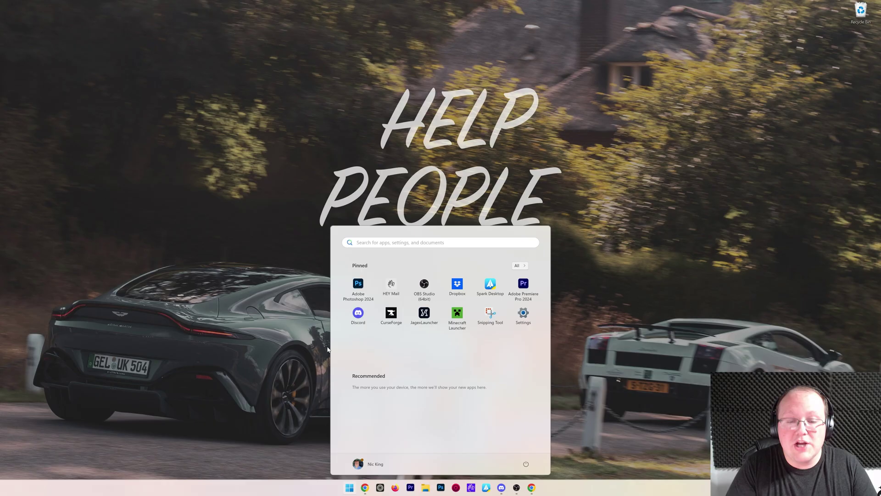
type("mine")
key("Return")
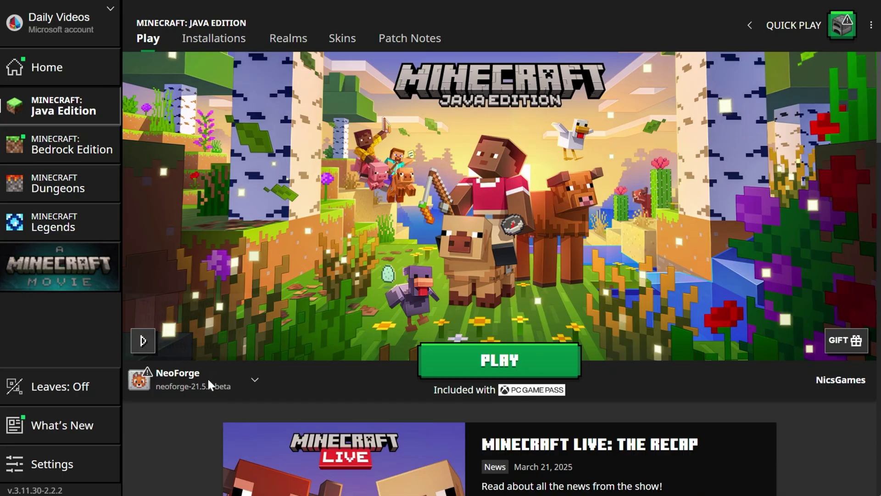
left_click(208, 381)
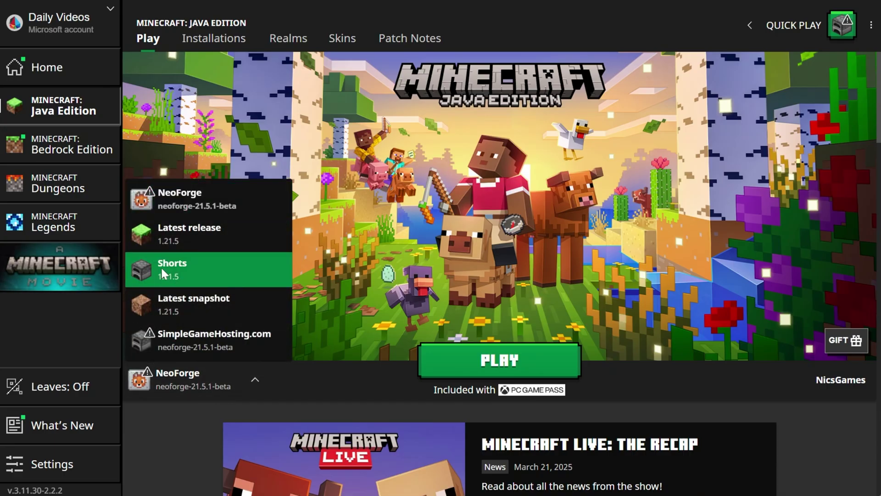
left_click(227, 328)
left_click(463, 381)
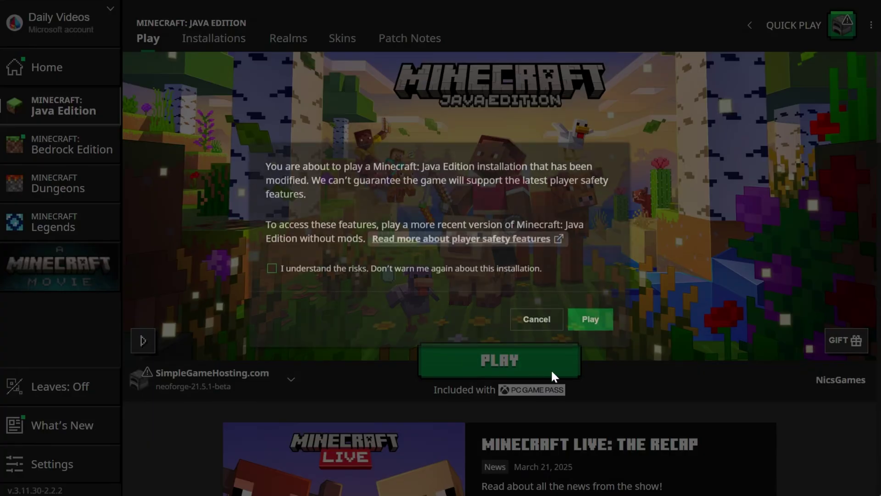
left_click(583, 321)
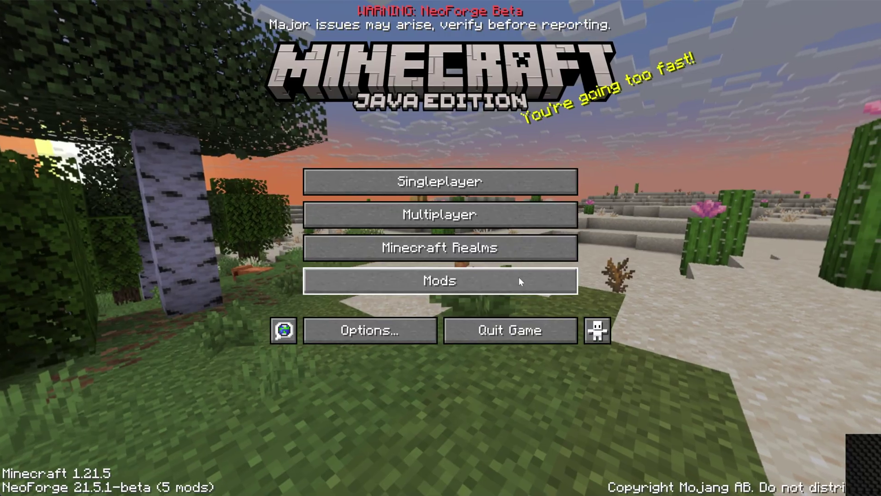
Check the Waystones and Balm entries in the Mods list, then load the Waystones singleplayer world.
left_click(519, 281)
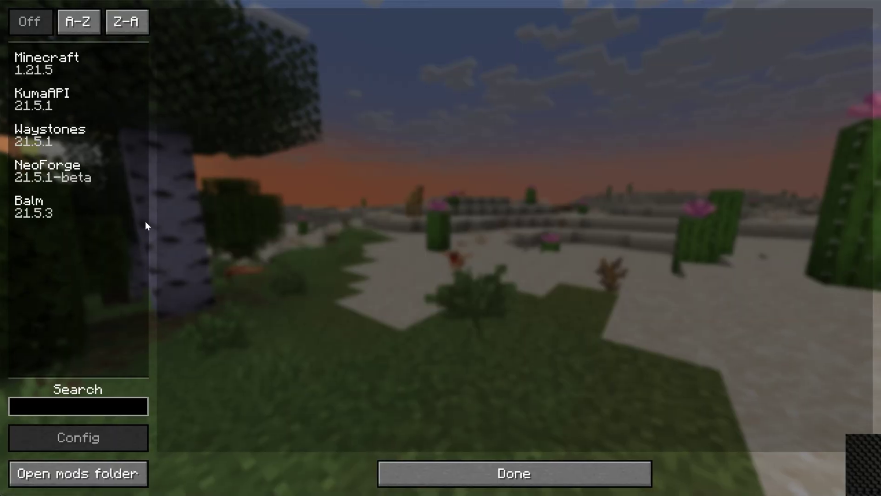
left_click(89, 137)
left_click(68, 209)
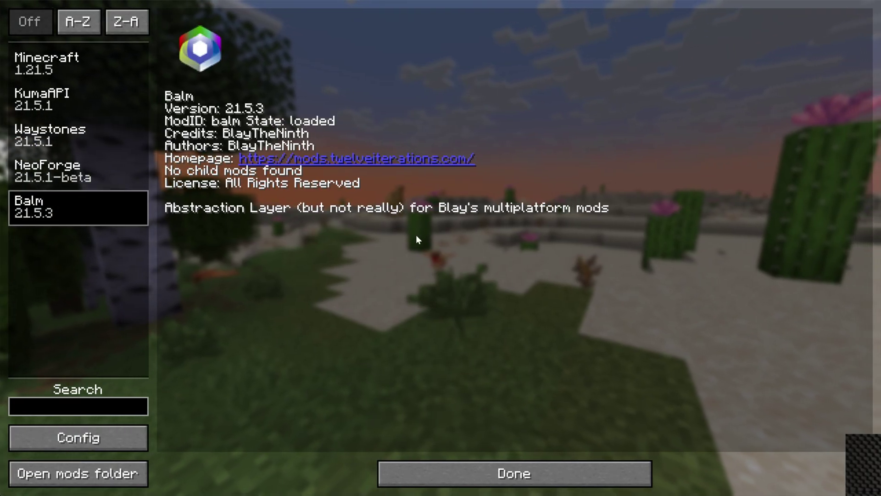
key("Escape")
left_click(438, 176)
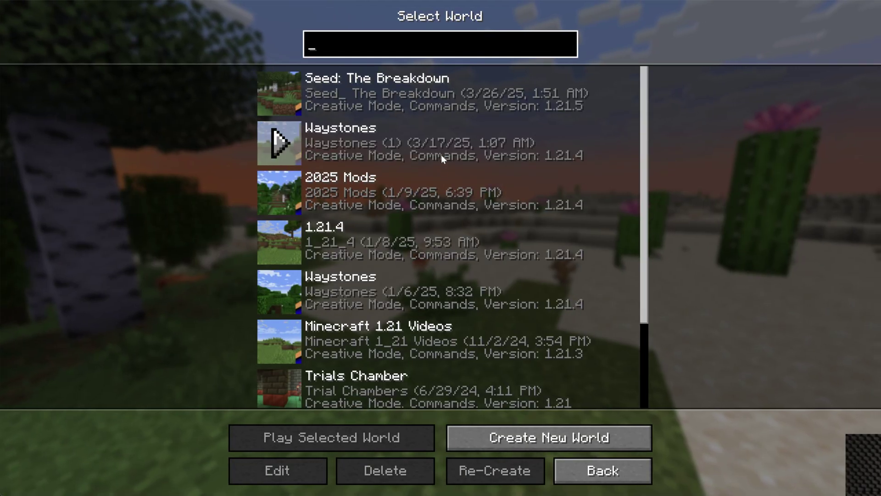
double_click(442, 155)
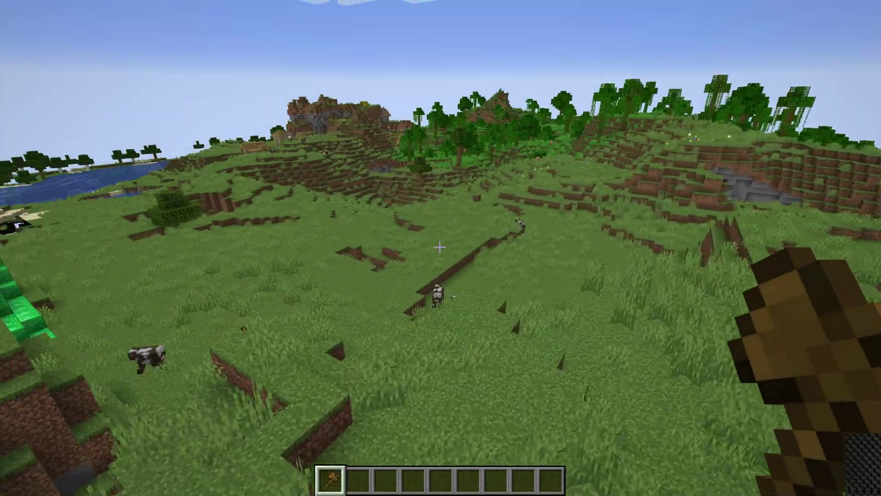
Fill the hotbar with waystones from the Waystones creative inventory tab on page 2.
key("e")
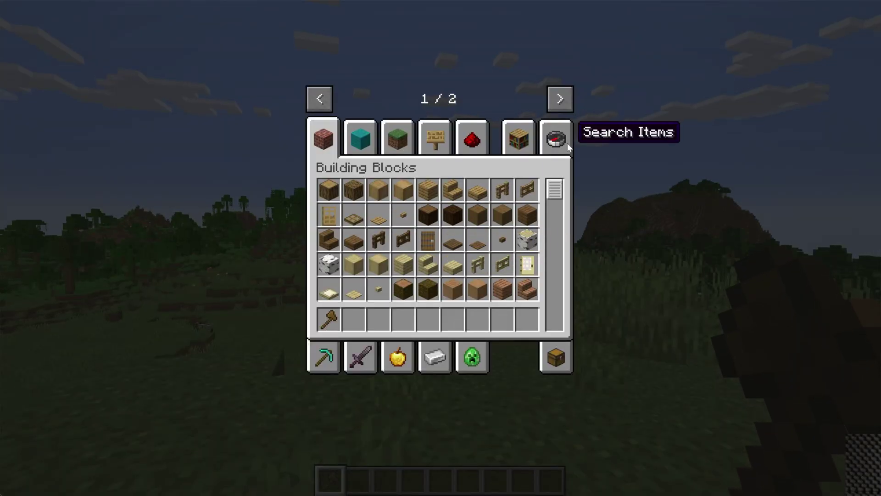
left_click(559, 99)
left_click(335, 128)
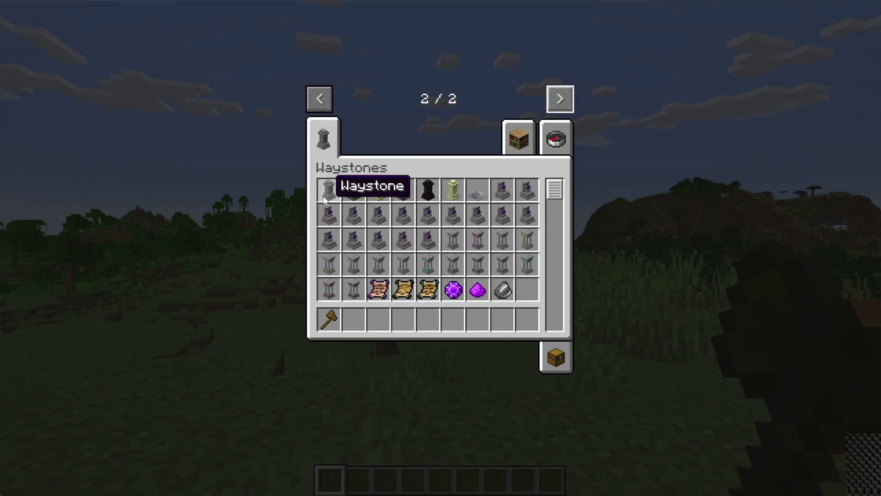
key("3")
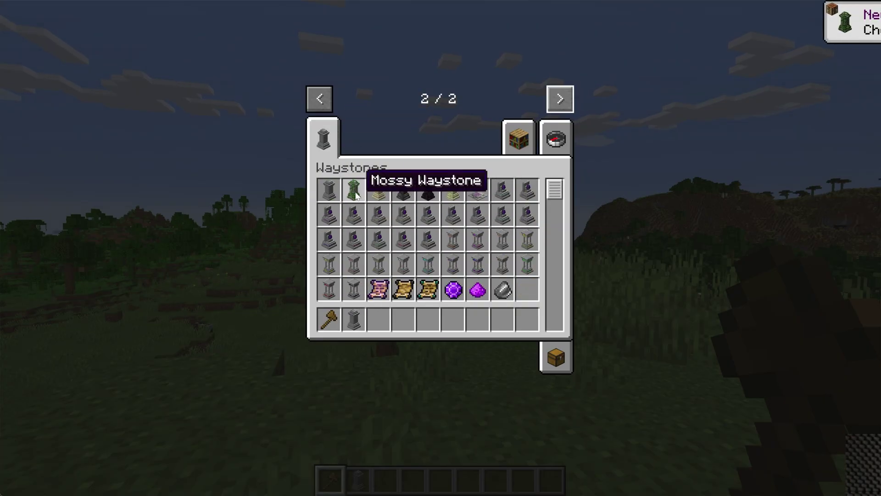
key("e")
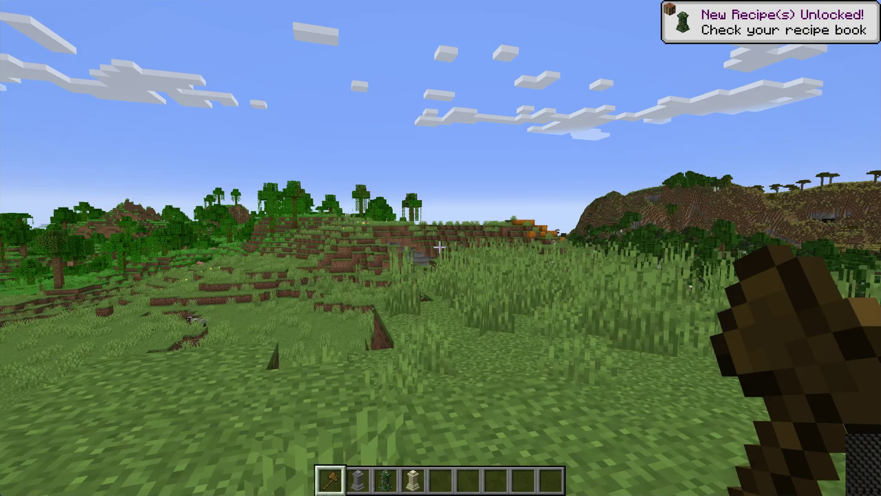
Place a plain Waystone and a Mossy Waystone on the grass, saving each one's name.
key("2")
right_click(439, 247)
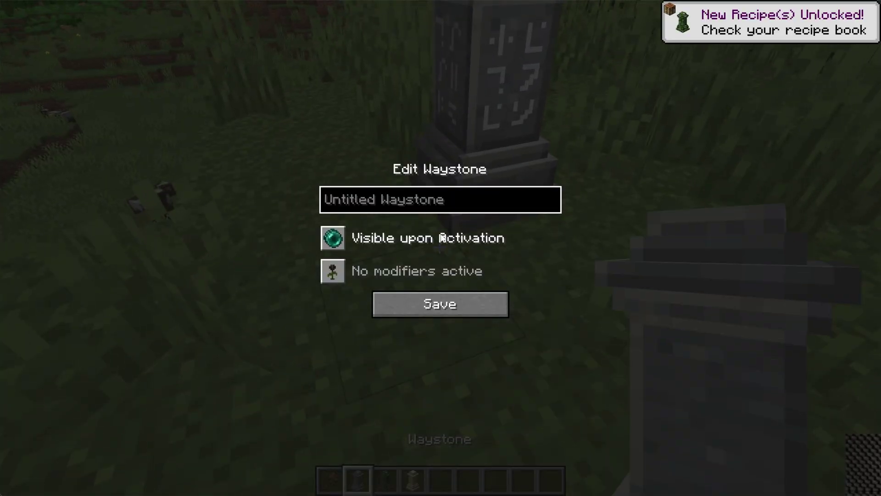
left_click(455, 294)
key("3")
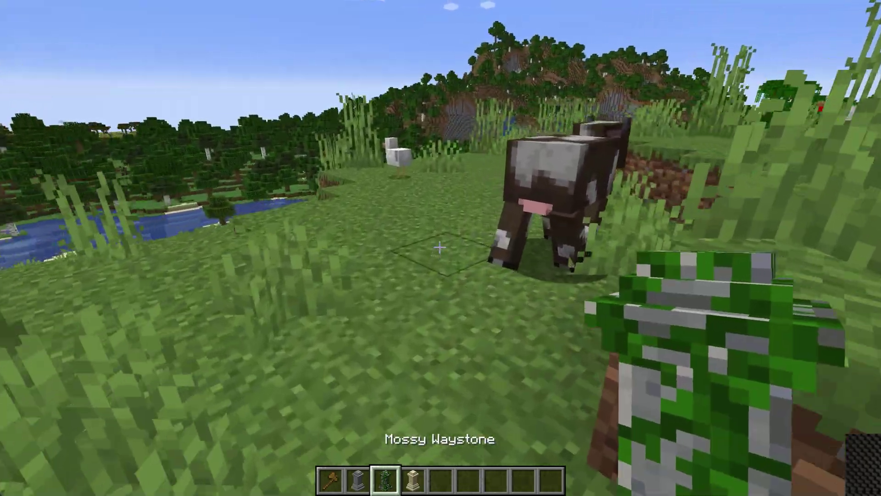
right_click(439, 248)
type("wadfasdfasdf")
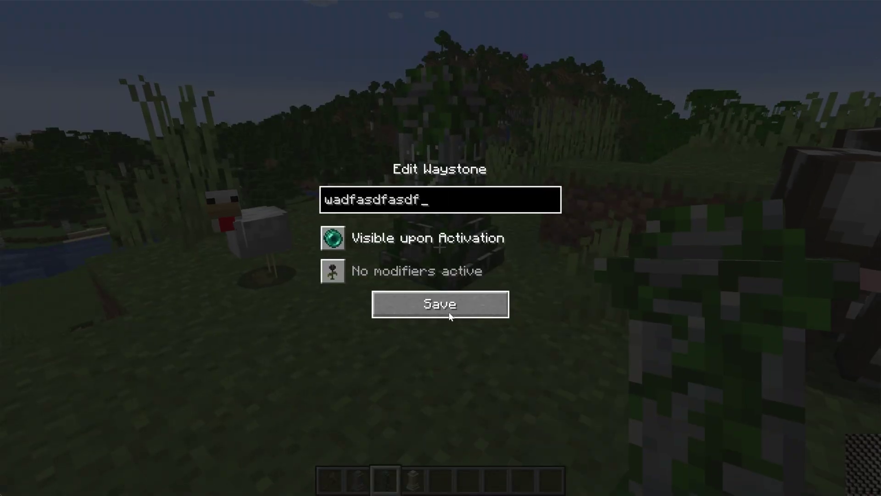
left_click(449, 313)
key("4")
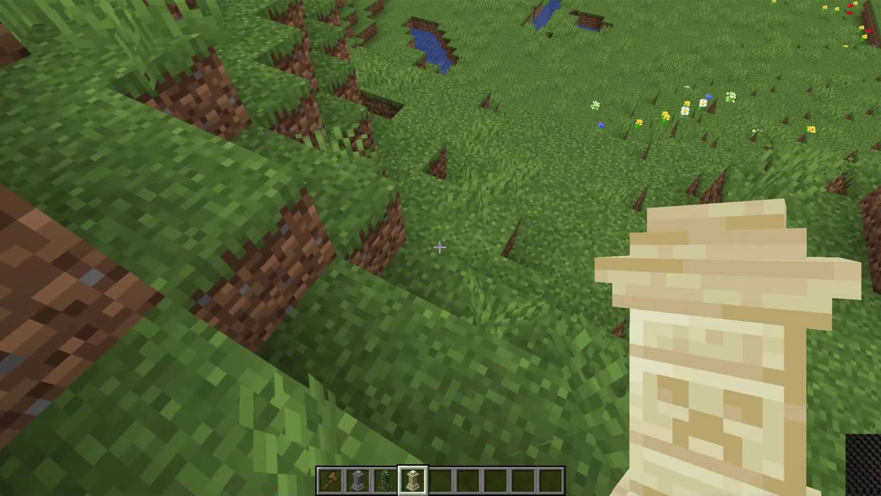
Place the Sandy Waystone on the grass and save its name.
right_click(439, 247)
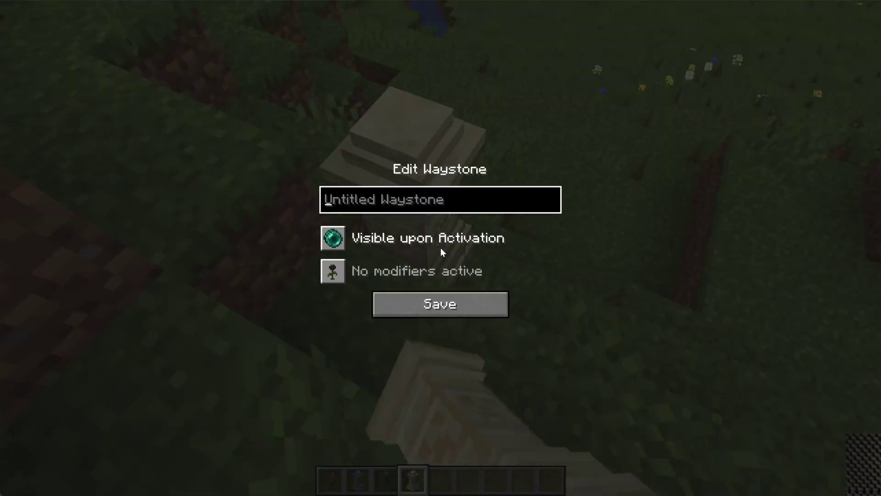
type("fasd")
left_click(440, 306)
Teleport from the Sandy Waystone to the plain, then Mossy, then back to Sandy.
key("5")
right_click(440, 247)
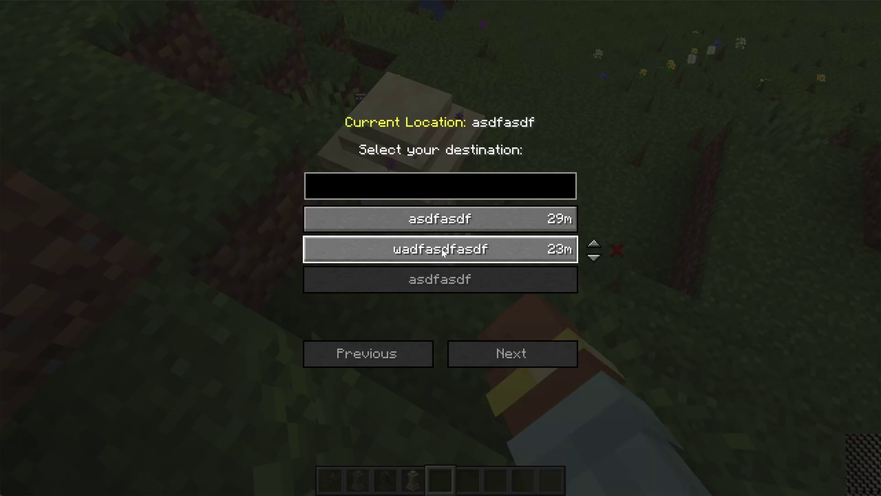
left_click(439, 232)
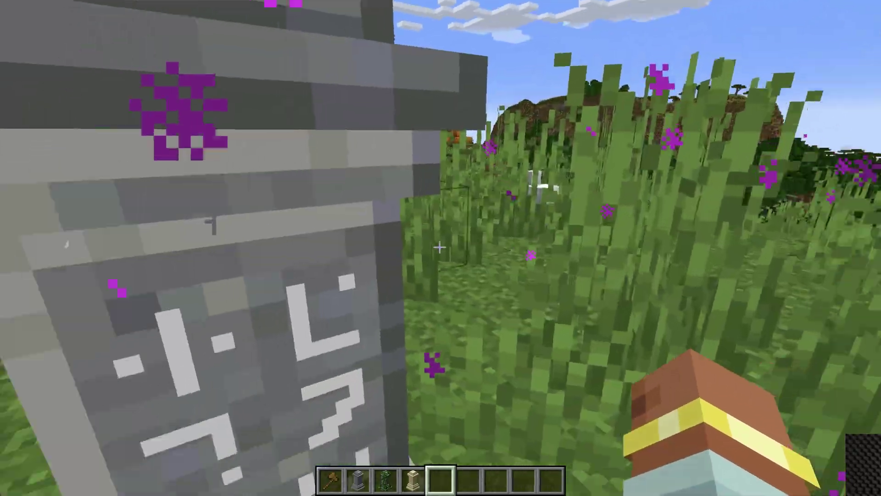
right_click(440, 247)
left_click(445, 257)
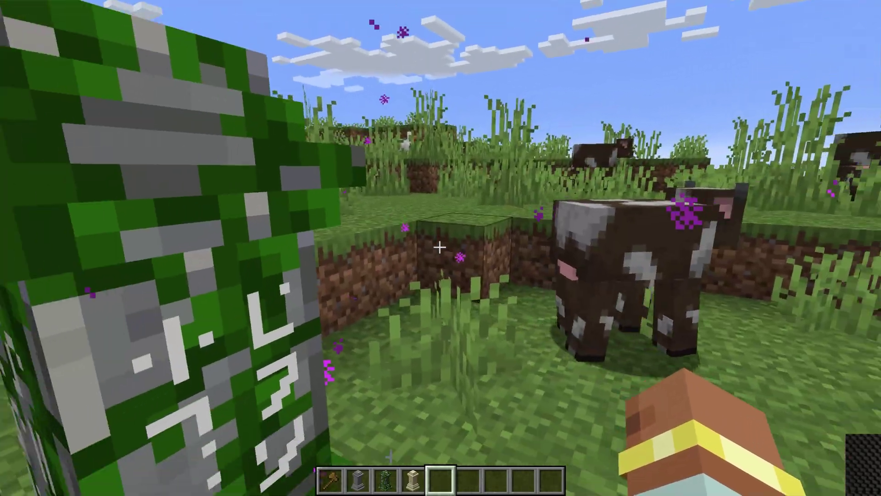
right_click(440, 248)
left_click(432, 280)
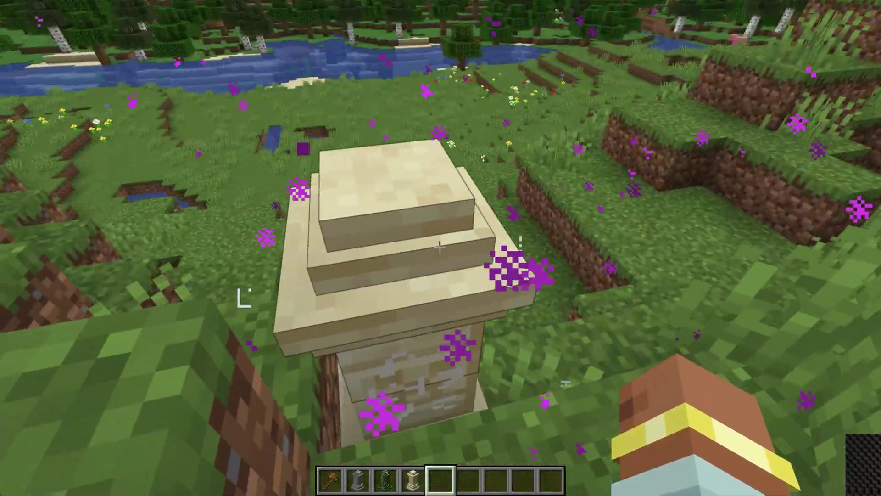
Walk back through the tall grass, then forward onto the dirt terraces and off the ledge.
key("s")
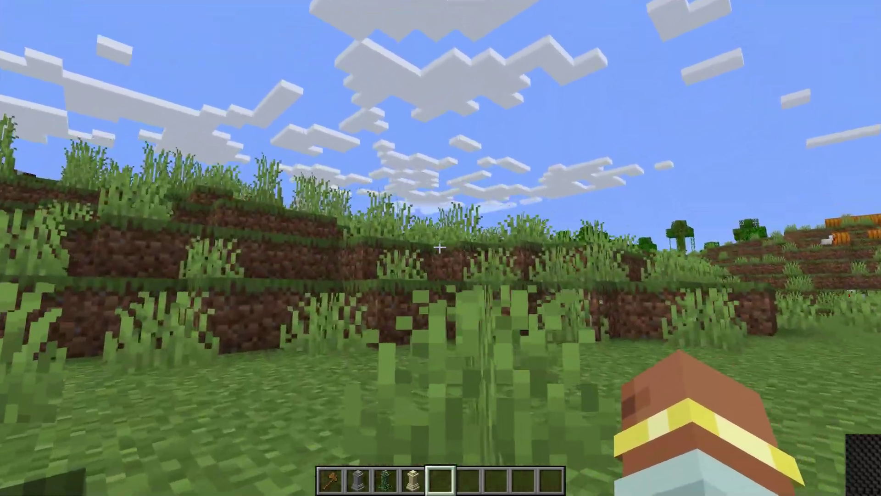
key("s")
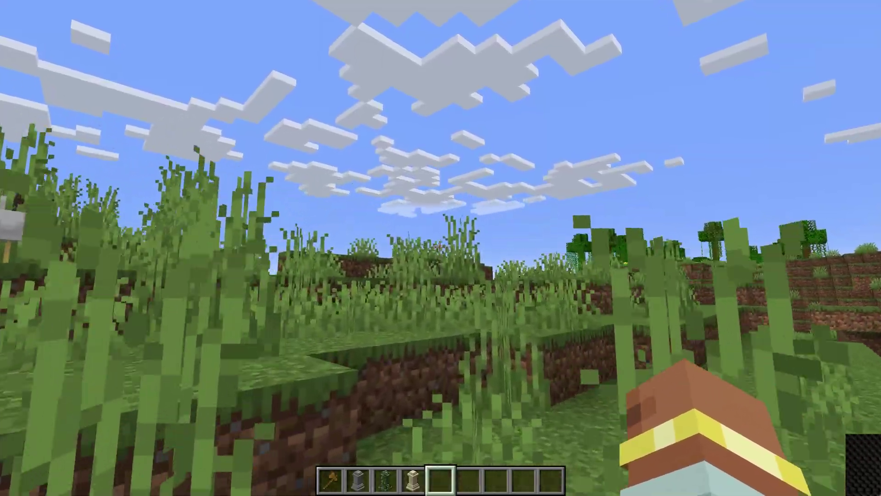
key("w")
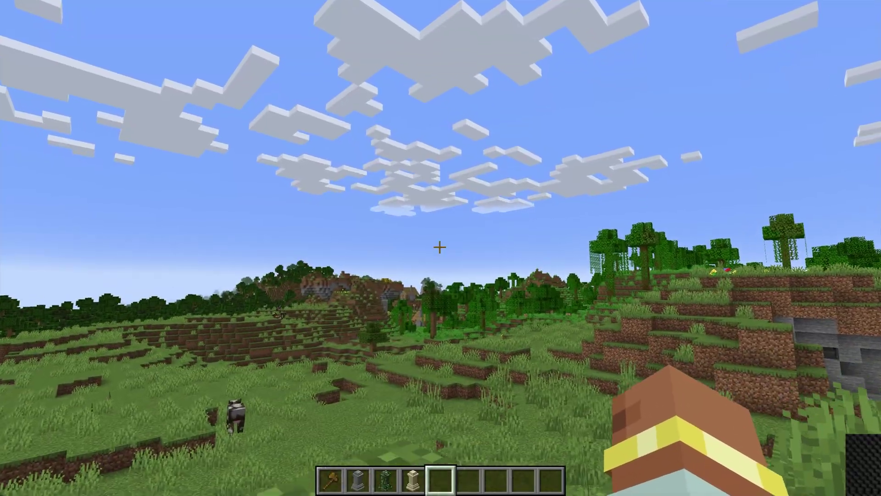
mouse_move(438, 248)
key("w")
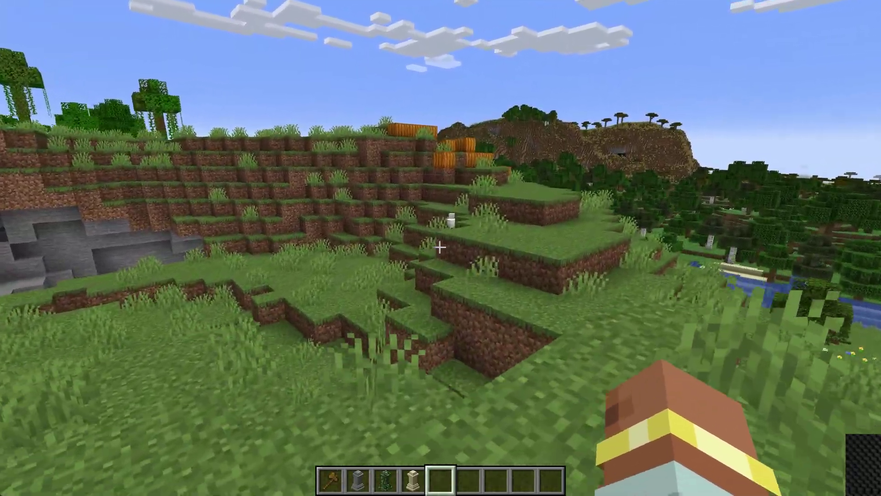
key("w")
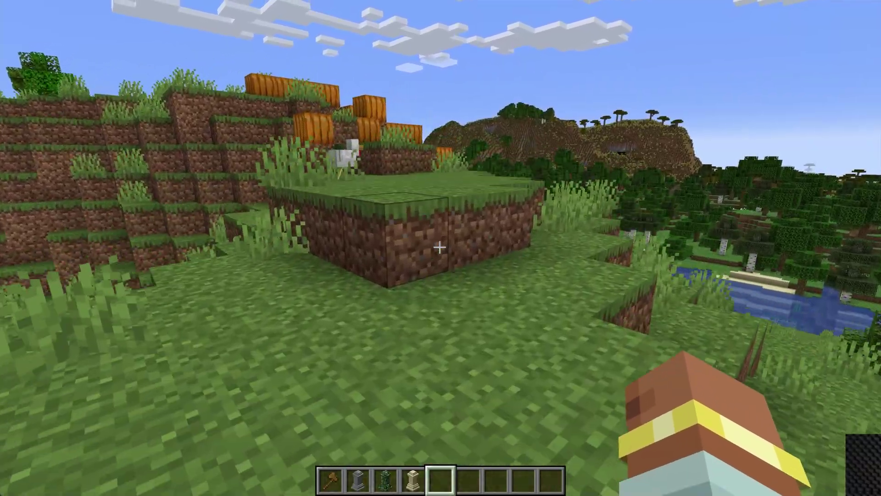